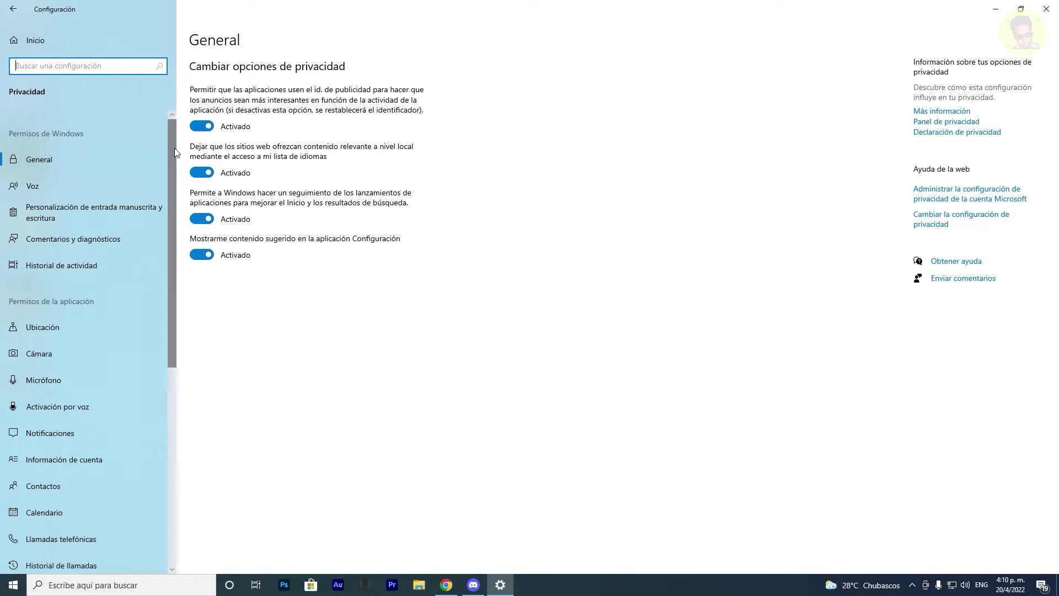
- Turn off all four General privacy options: advertising ID, language list access, app launch tracking and suggested content in Configuración
{"action": "left_click", "coordinate": [209, 127]}
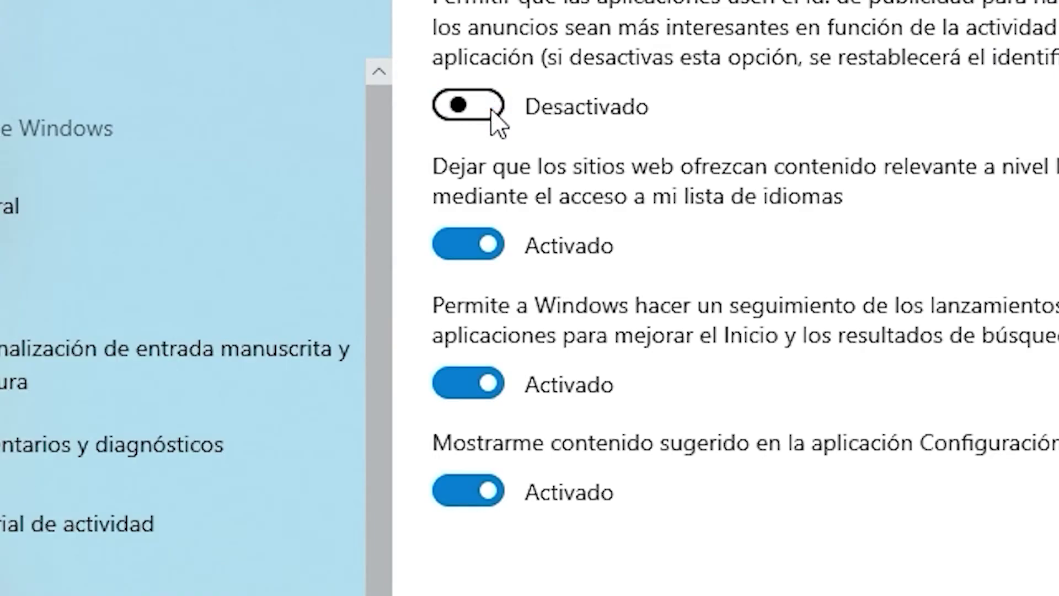
{"action": "left_click", "coordinate": [208, 173]}
{"action": "left_click", "coordinate": [208, 219]}
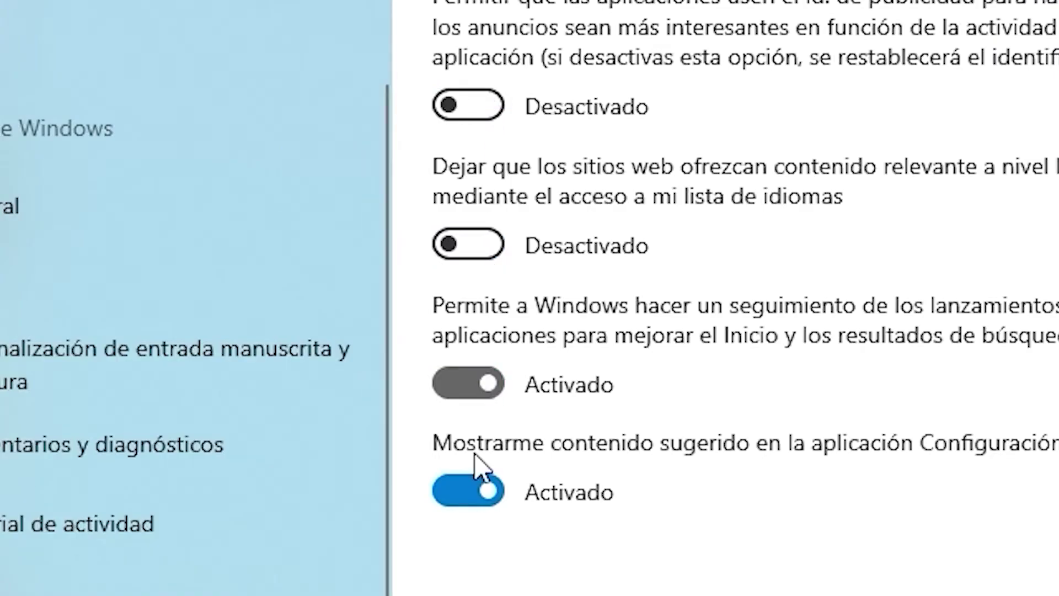
{"action": "left_click", "coordinate": [478, 486]}
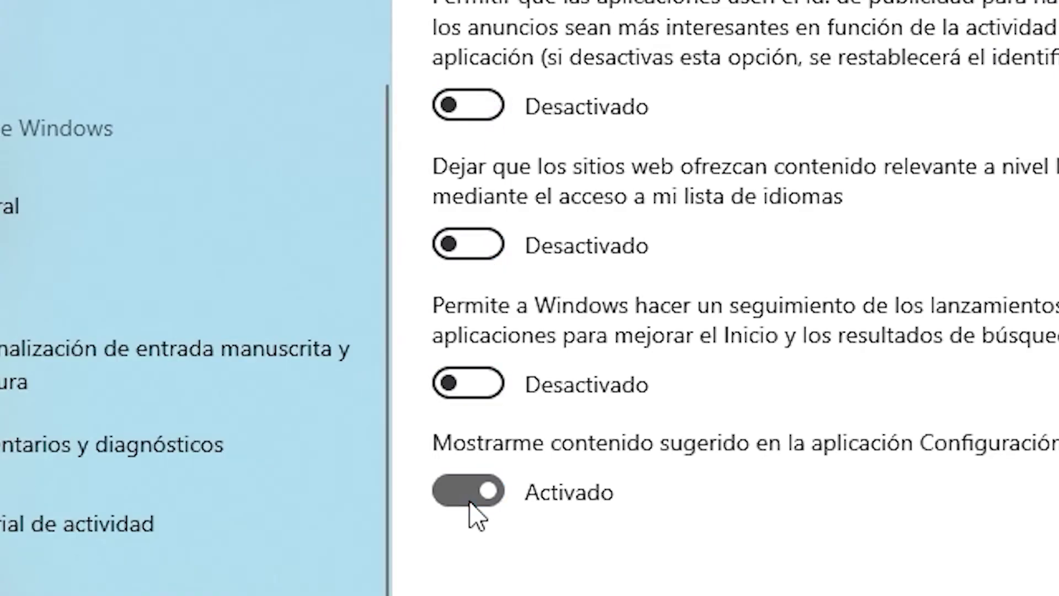
- Open the Aplicaciones en segundo plano page of the privacy settings
{"action": "scroll", "coordinate": [109, 412], "scroll_direction": "down", "scroll_amount": 2}
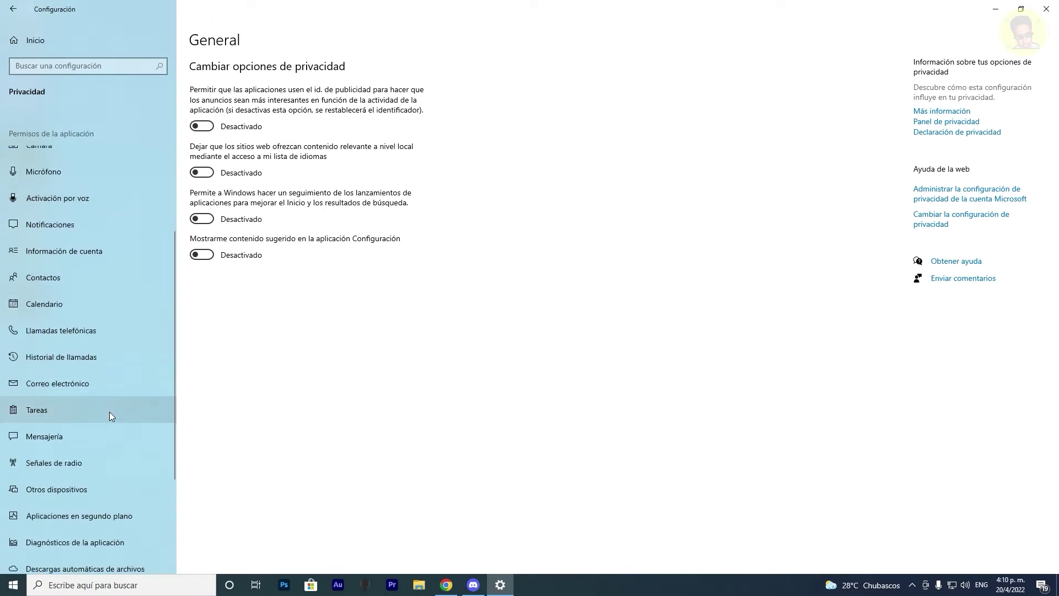
{"action": "scroll", "coordinate": [110, 412], "scroll_direction": "down", "scroll_amount": 2}
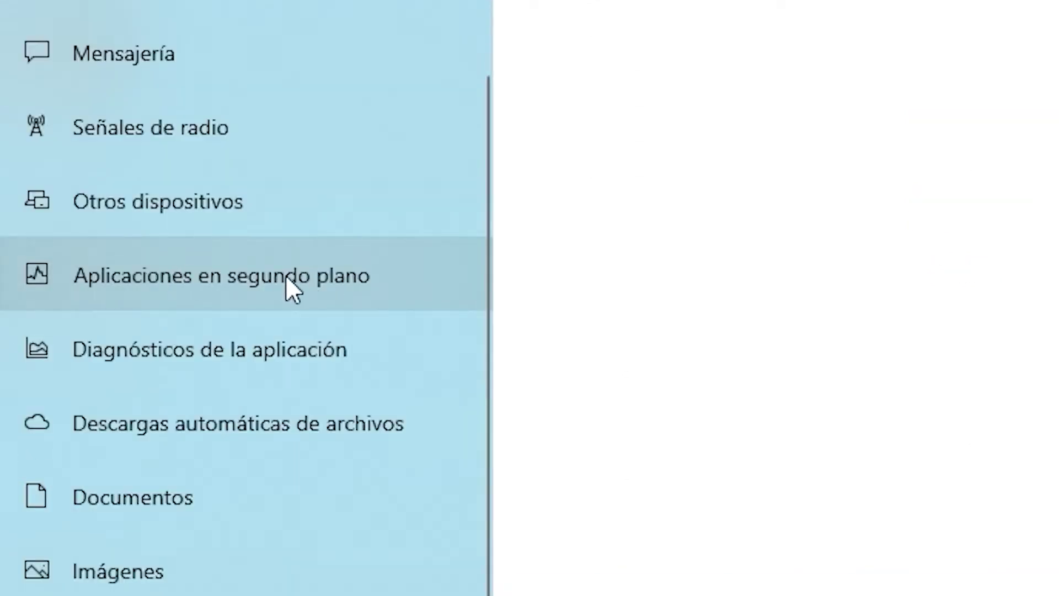
{"action": "left_click", "coordinate": [212, 279]}
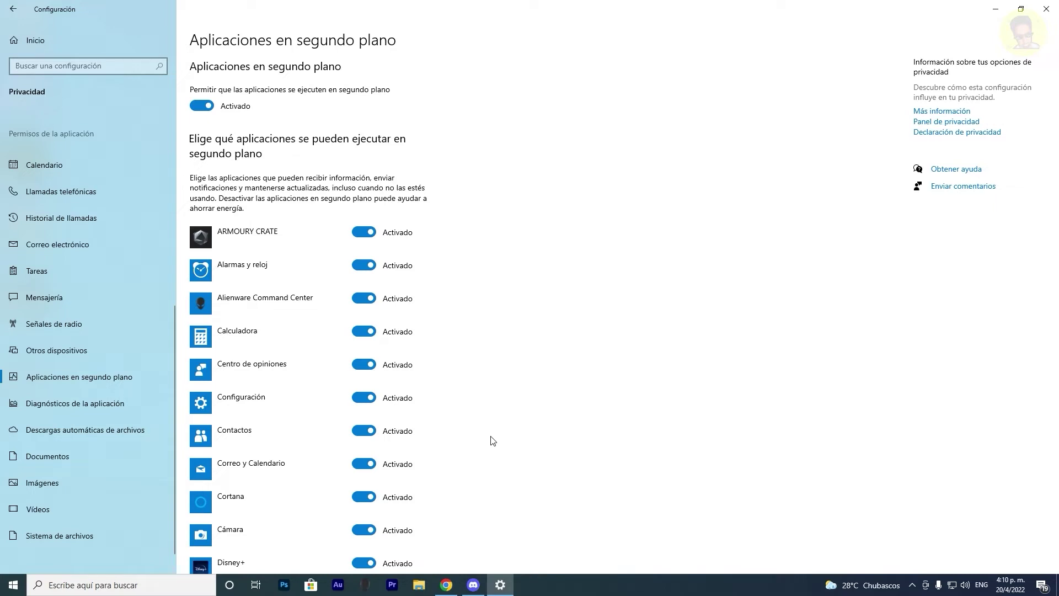
- Turn off background running for every listed app from ARMOURY CRATE down to Minecraft Launcher
{"action": "left_click", "coordinate": [364, 231]}
{"action": "left_click", "coordinate": [364, 265]}
{"action": "left_click", "coordinate": [364, 298]}
{"action": "left_click", "coordinate": [364, 332]}
{"action": "left_click", "coordinate": [364, 365]}
{"action": "left_click", "coordinate": [364, 397]}
{"action": "left_click", "coordinate": [364, 463]}
{"action": "left_click", "coordinate": [364, 412]}
{"action": "left_click", "coordinate": [364, 478]}
{"action": "left_click", "coordinate": [364, 428]}
{"action": "left_click", "coordinate": [364, 495]}
{"action": "left_click", "coordinate": [364, 438]}
{"action": "left_click", "coordinate": [364, 504]}
{"action": "left_click", "coordinate": [364, 387]}
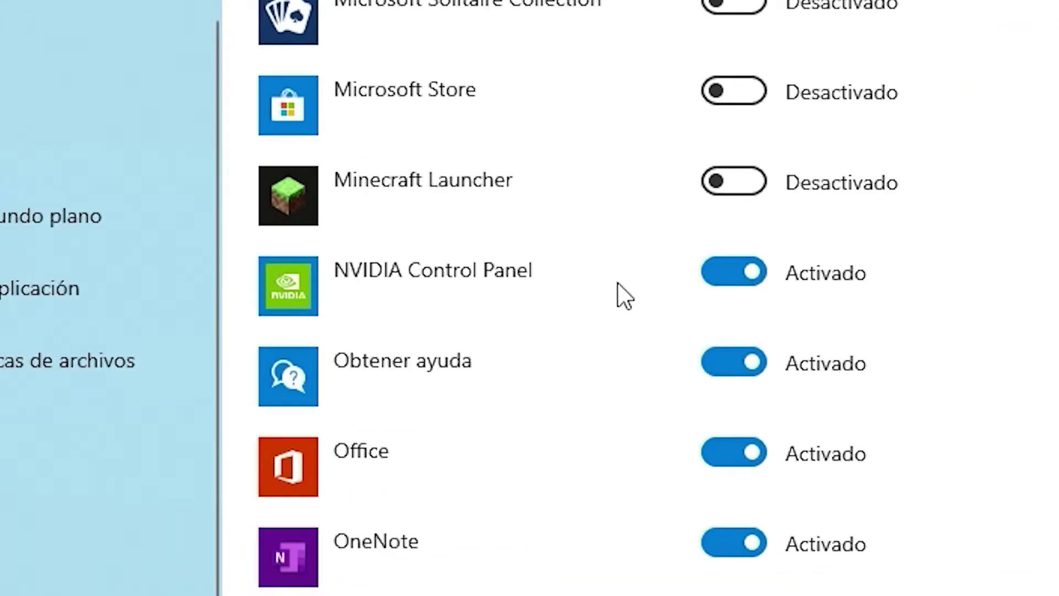
- Turn off background running for the apps from Obtener ayuda to Recorte y anotación, skipping NVIDIA Control Panel
{"action": "left_click", "coordinate": [734, 362]}
{"action": "left_click", "coordinate": [734, 452]}
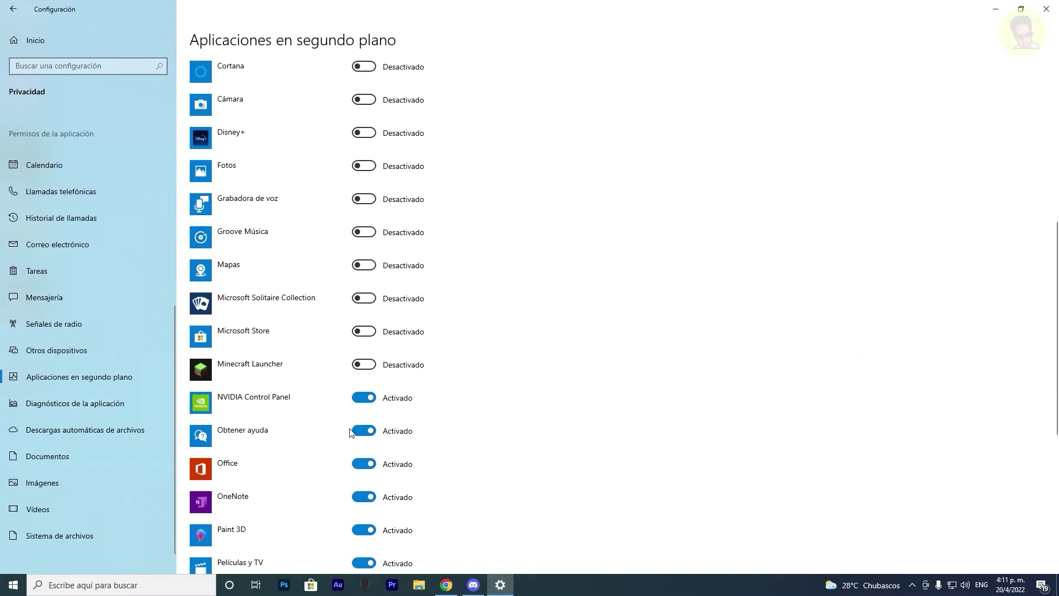
{"action": "left_click", "coordinate": [362, 494]}
{"action": "scroll", "coordinate": [362, 485], "scroll_direction": "down", "scroll_amount": 2}
{"action": "left_click", "coordinate": [364, 445]}
{"action": "left_click", "coordinate": [364, 478]}
{"action": "scroll", "coordinate": [364, 478], "scroll_direction": "down", "scroll_amount": 2}
{"action": "left_click", "coordinate": [365, 390]}
{"action": "left_click", "coordinate": [365, 423]}
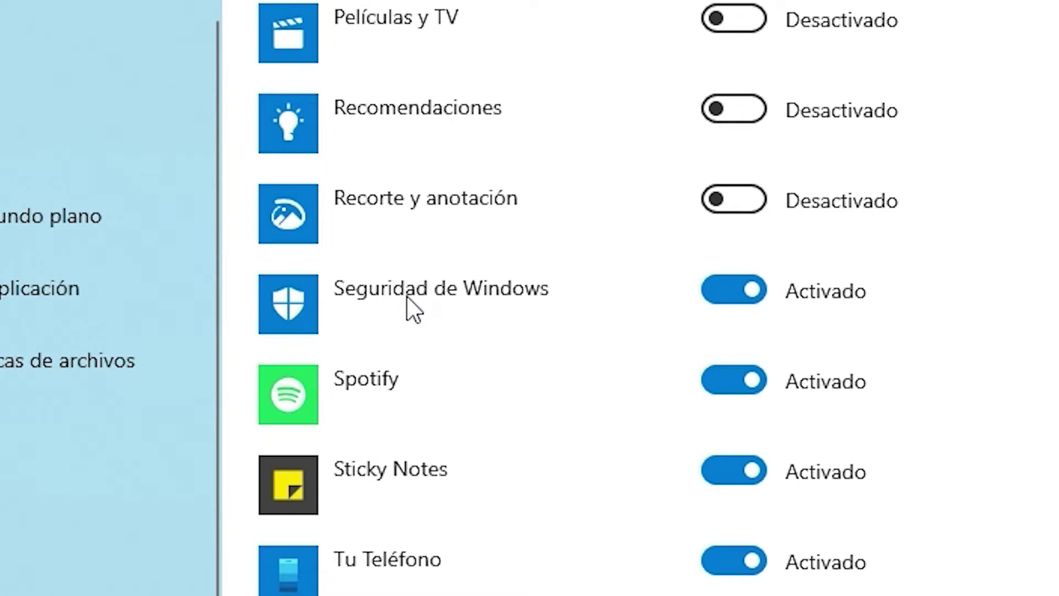
- Turn off background running for Spotify, Sticky Notes, Tu Teléfono, Visor 3D, Xbox and Xbox Game Bar, skipping Seguridad de Windows, and close Configuración
{"action": "scroll", "coordinate": [326, 388], "scroll_direction": "down", "scroll_amount": 2}
{"action": "left_click", "coordinate": [364, 351]}
{"action": "left_click", "coordinate": [364, 385]}
{"action": "left_click", "coordinate": [364, 418]}
{"action": "left_click", "coordinate": [365, 451]}
{"action": "left_click", "coordinate": [364, 484]}
{"action": "left_click", "coordinate": [364, 517]}
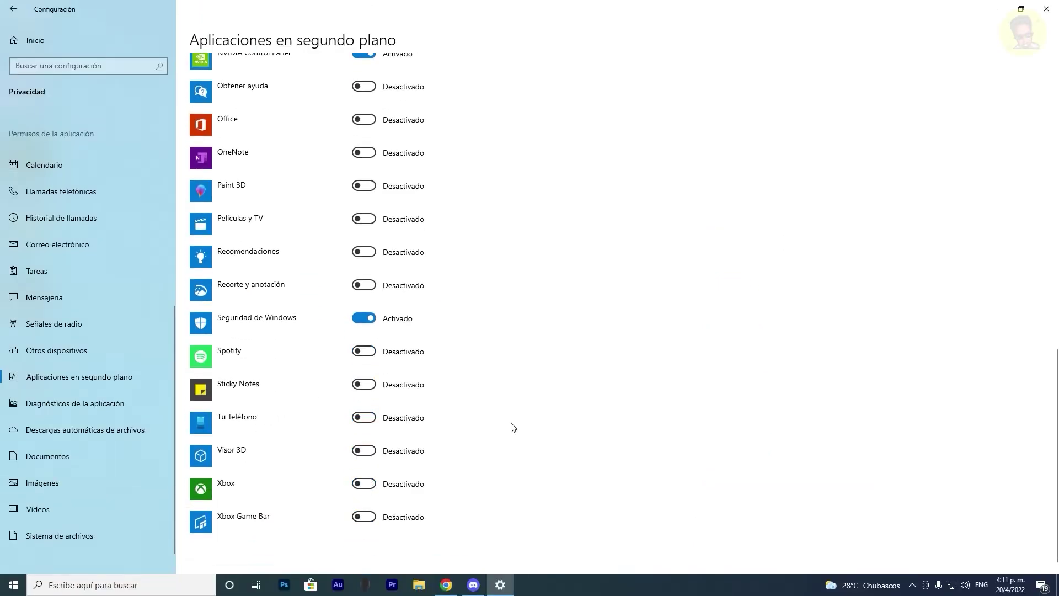
{"action": "left_click", "coordinate": [1047, 8]}
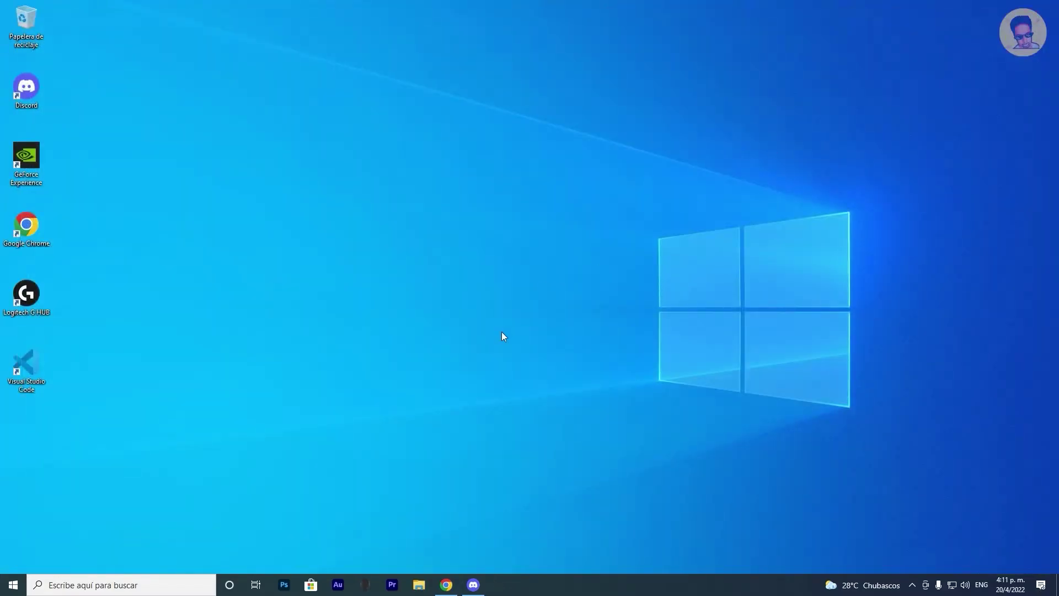
- Run regedit to open the Registry Editor, approving the elevation request
{"action": "key", "text": "super+r"}
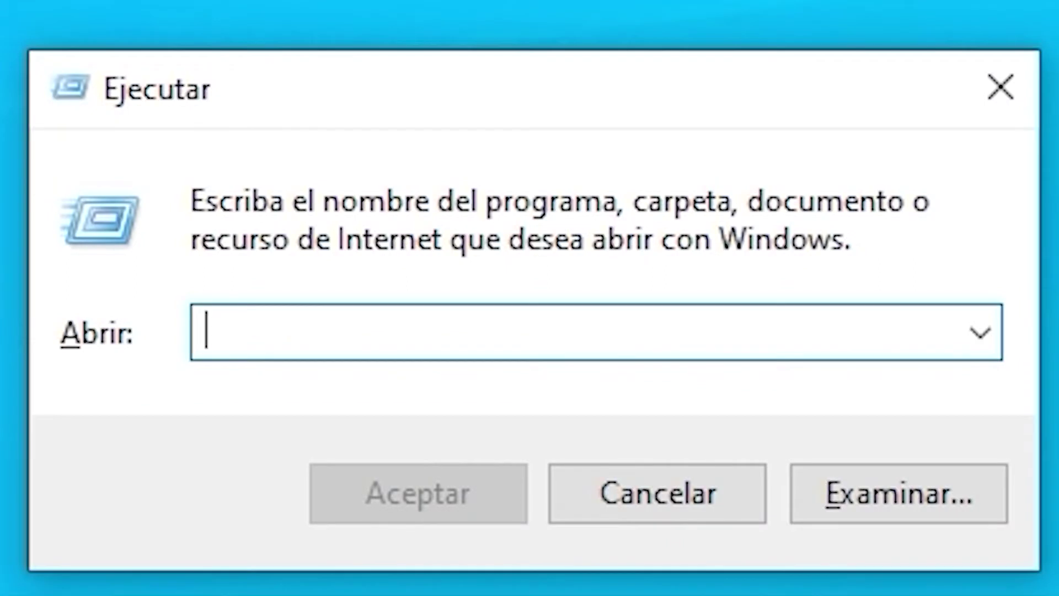
{"action": "type", "text": "regedit"}
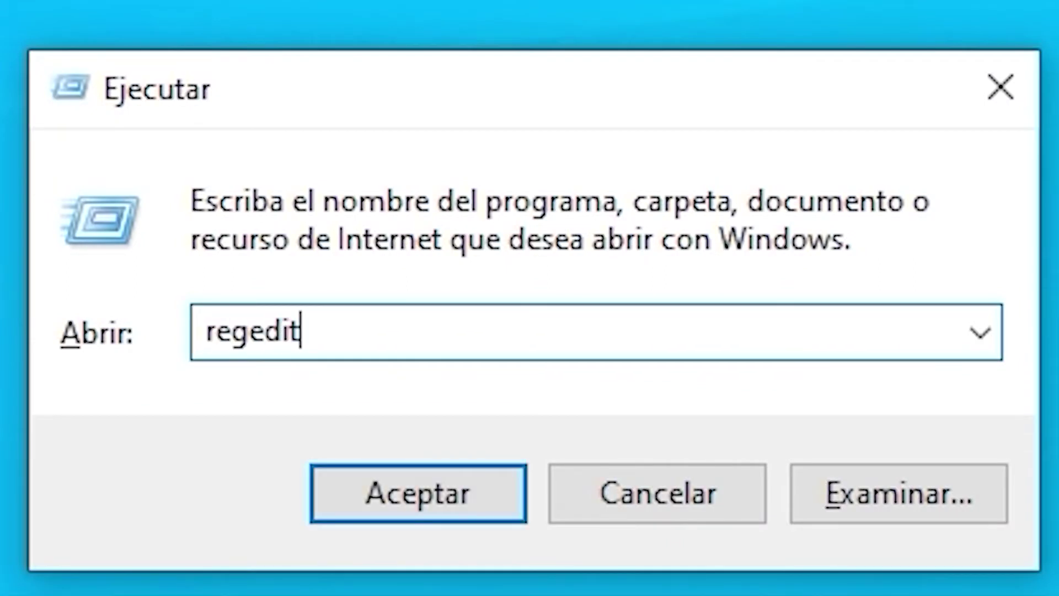
{"action": "key", "text": "Return"}
{"action": "key", "text": "Left"}
{"action": "key", "text": "Return"}
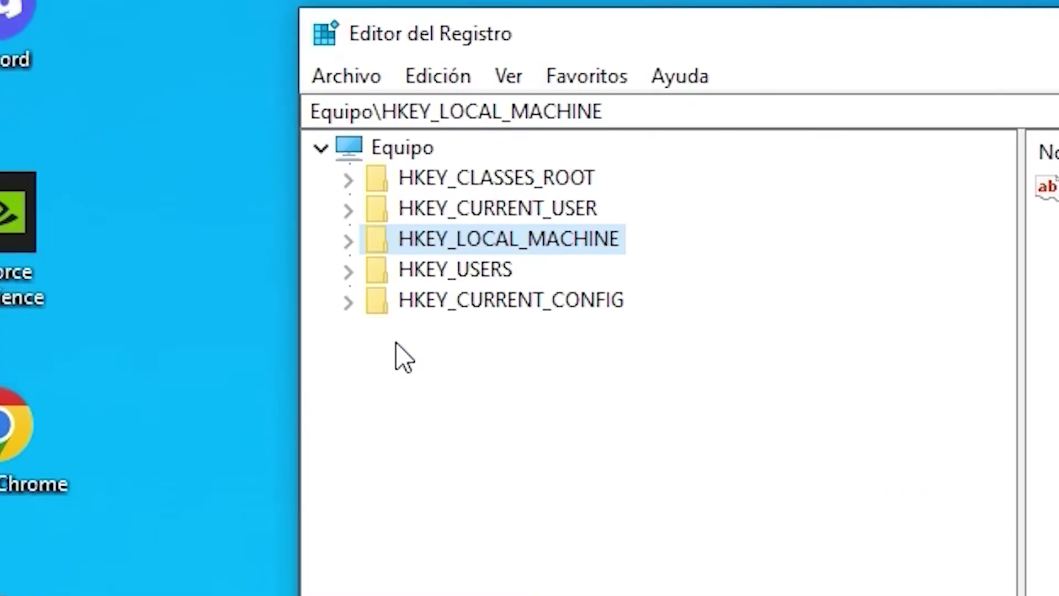
- Go to the registry key HKEY_LOCAL_MACHINE\SOFTWARE\Microsoft\DataCollection
{"action": "left_click", "coordinate": [349, 242]}
{"action": "left_click", "coordinate": [374, 422]}
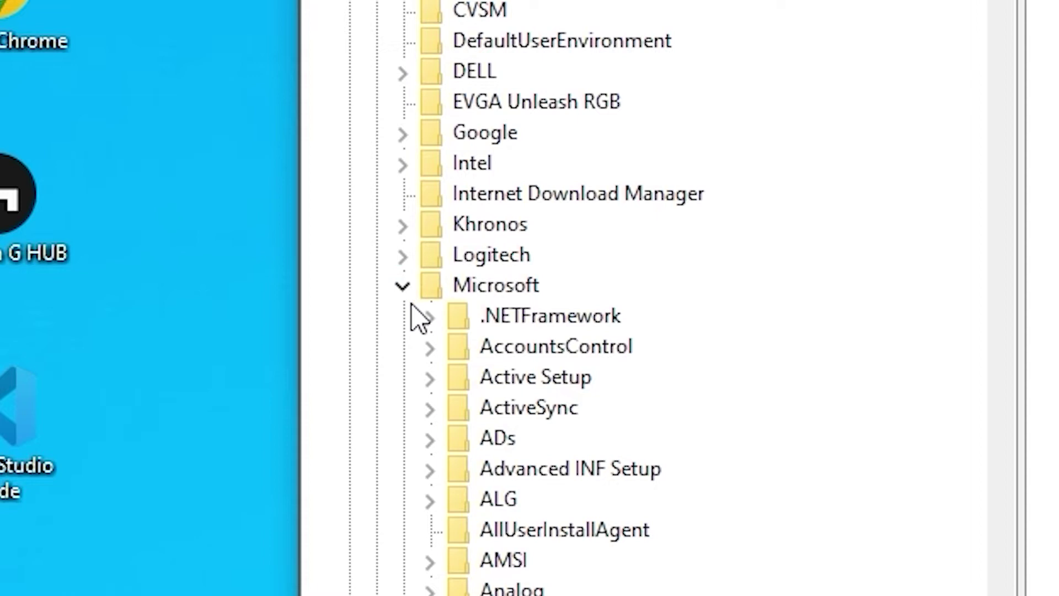
{"action": "scroll", "coordinate": [419, 317], "scroll_direction": "down", "scroll_amount": 8}
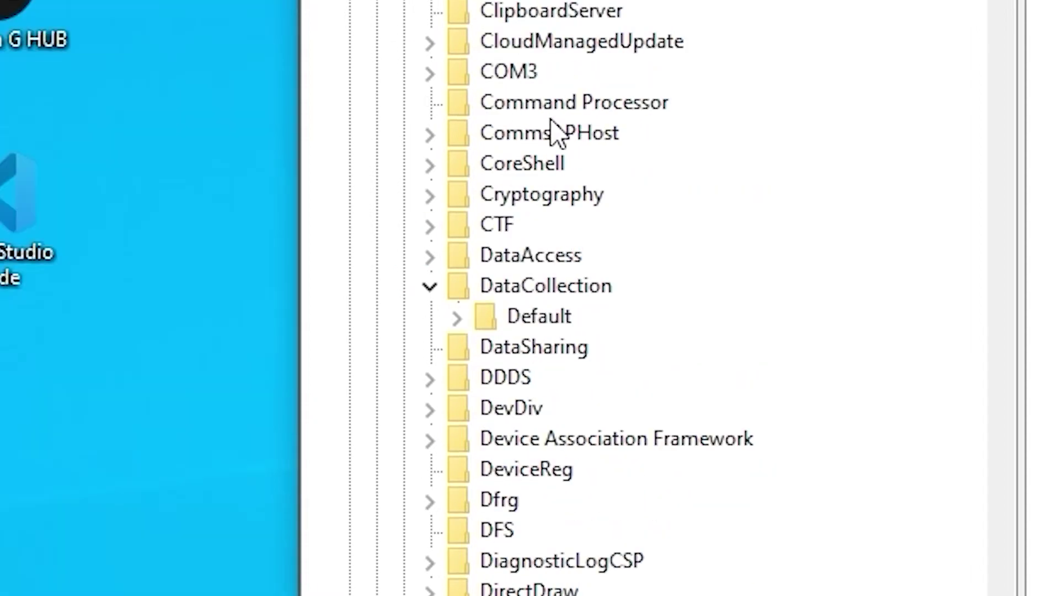
{"action": "left_click", "coordinate": [559, 297]}
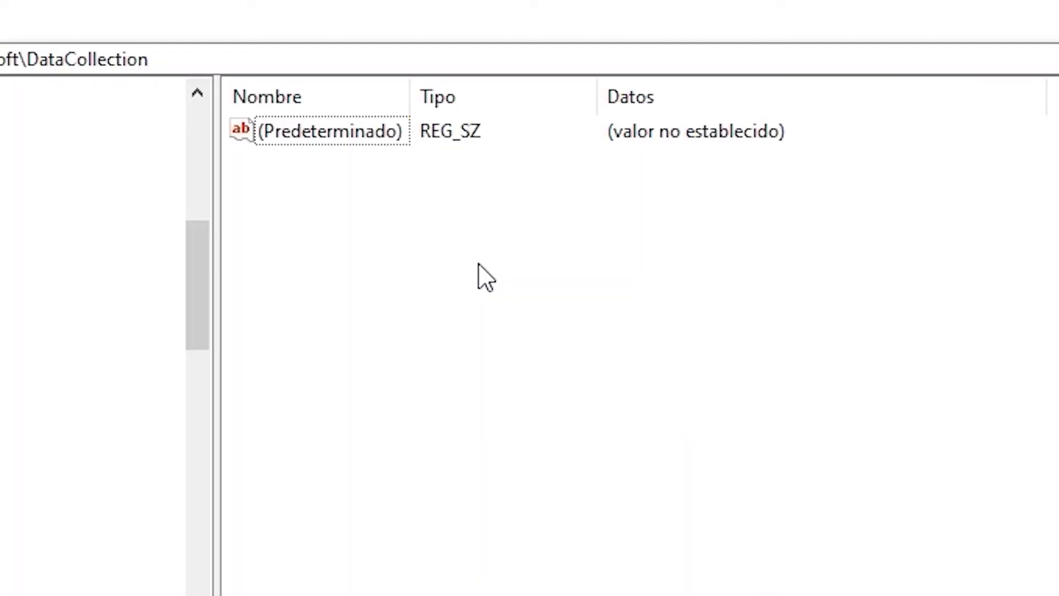
- Create a DWORD (32-bit) value named "Permitir telemetria" in the DataCollection key
{"action": "right_click", "coordinate": [479, 264]}
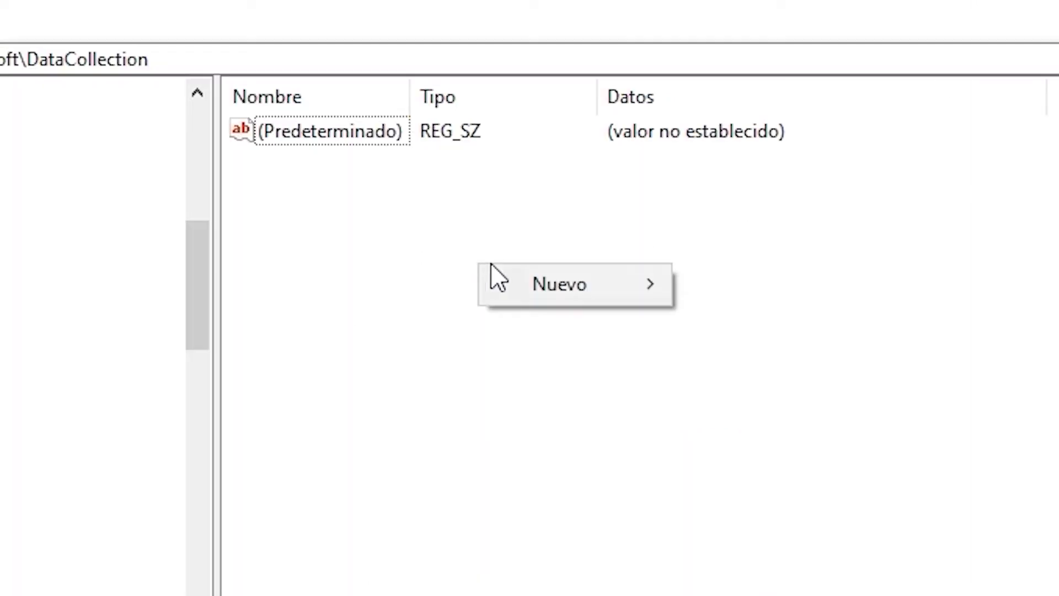
{"action": "mouse_move", "coordinate": [520, 277]}
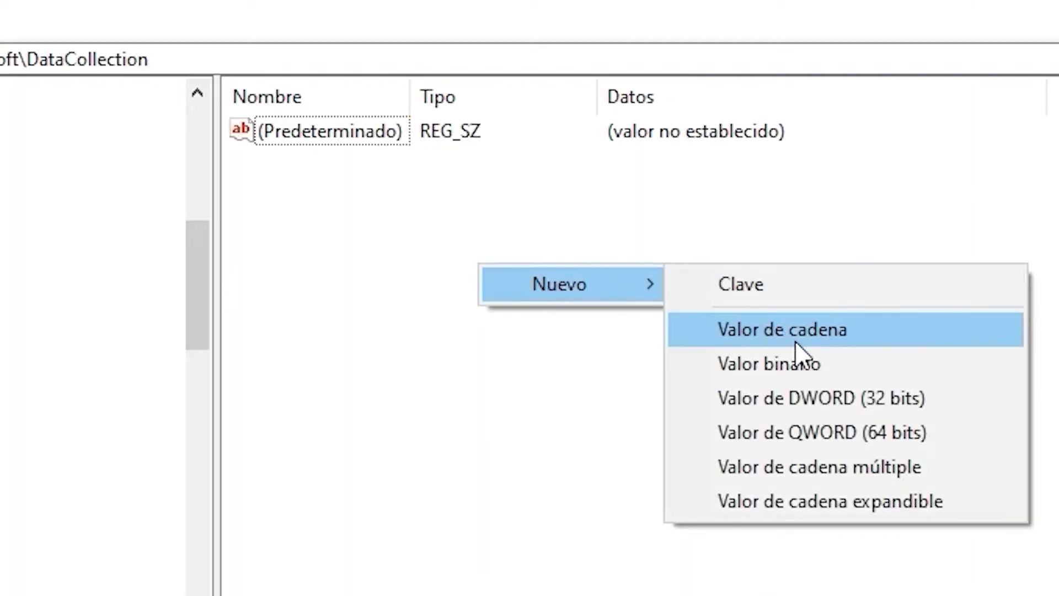
{"action": "left_click", "coordinate": [831, 398]}
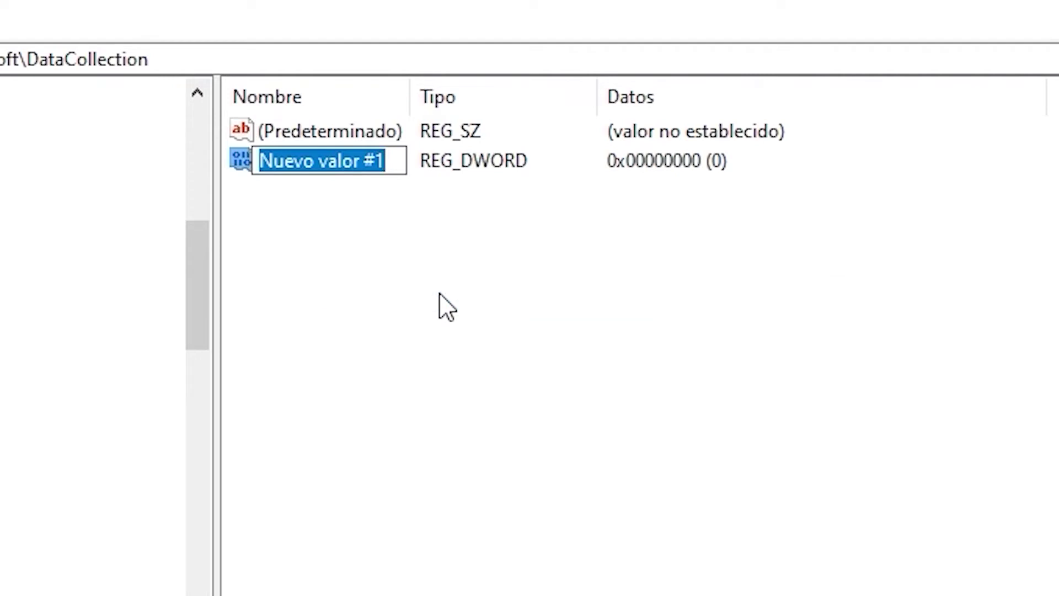
{"action": "type", "text": "Permit"}
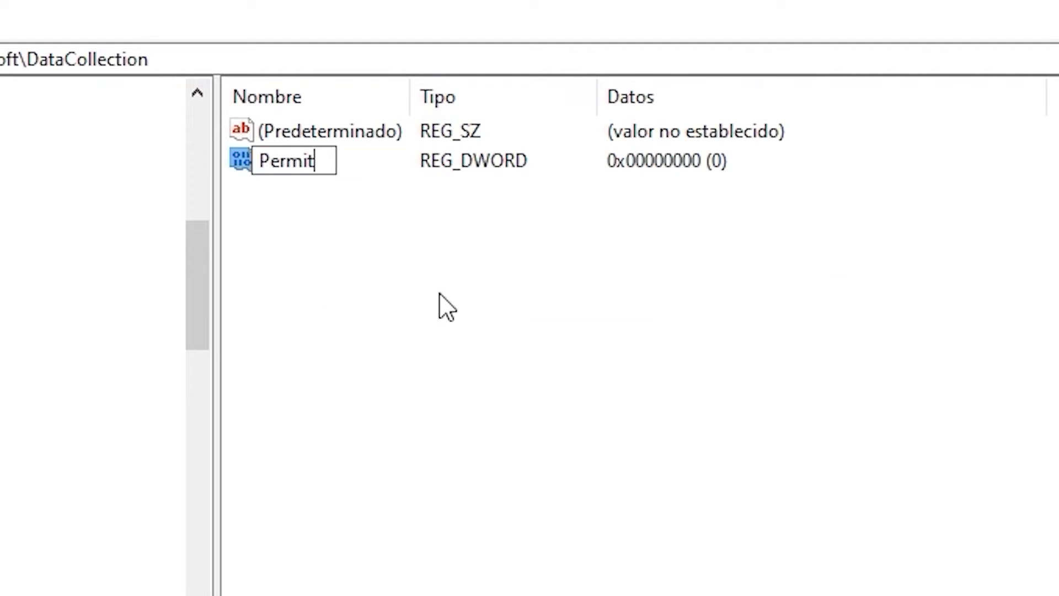
{"action": "type", "text": "ir teleme"}
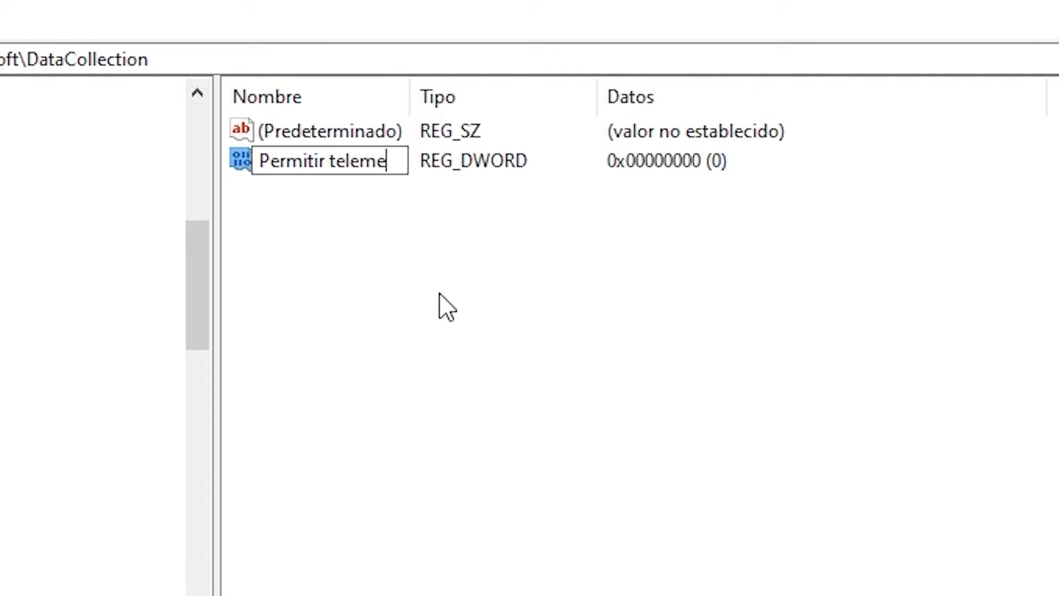
{"action": "type", "text": "tria"}
{"action": "key", "text": "Return"}
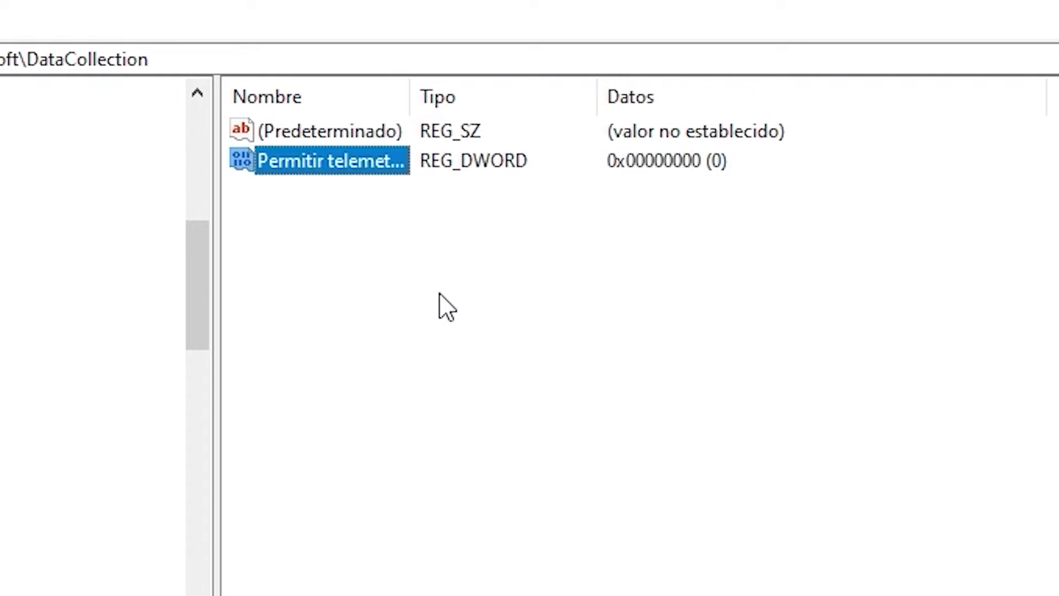
- Edit the Permitir telemetria value, accept its data as hexadecimal 0, and close the Registry Editor
{"action": "right_click", "coordinate": [363, 157]}
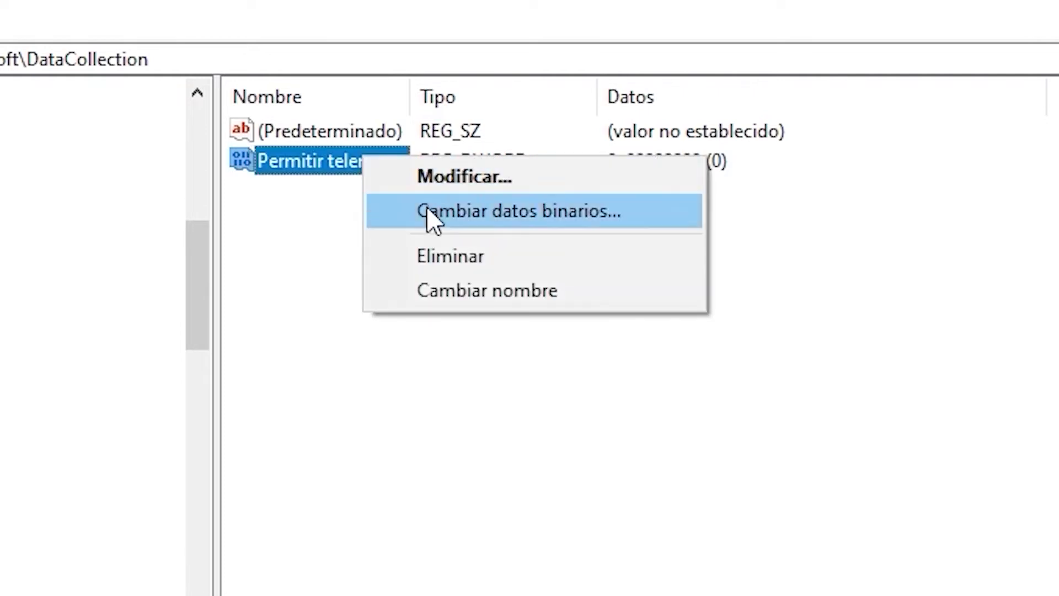
{"action": "left_click", "coordinate": [444, 182]}
{"action": "left_click", "coordinate": [231, 238]}
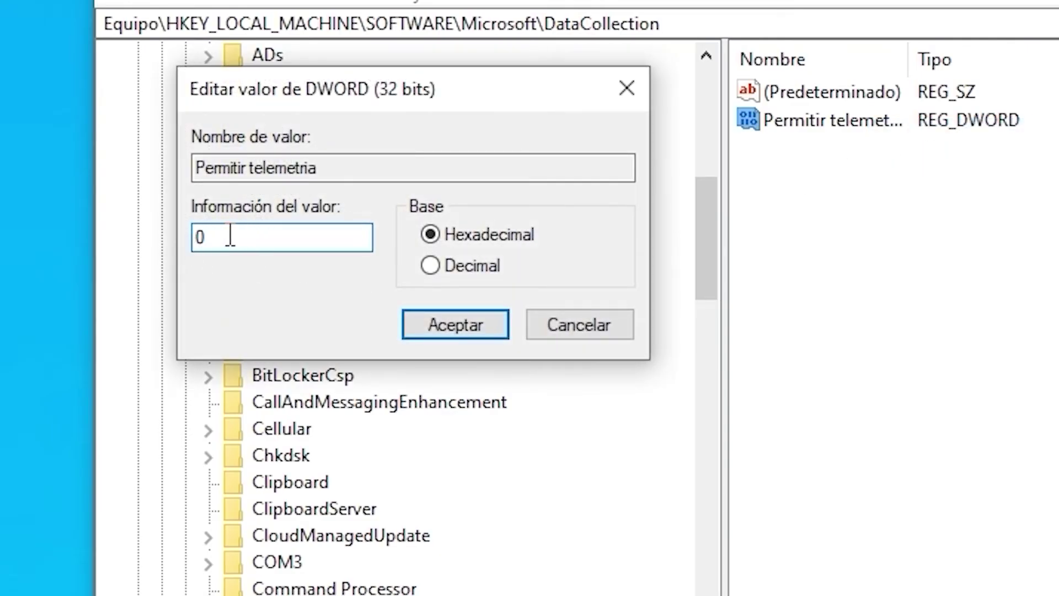
{"action": "left_click", "coordinate": [463, 326]}
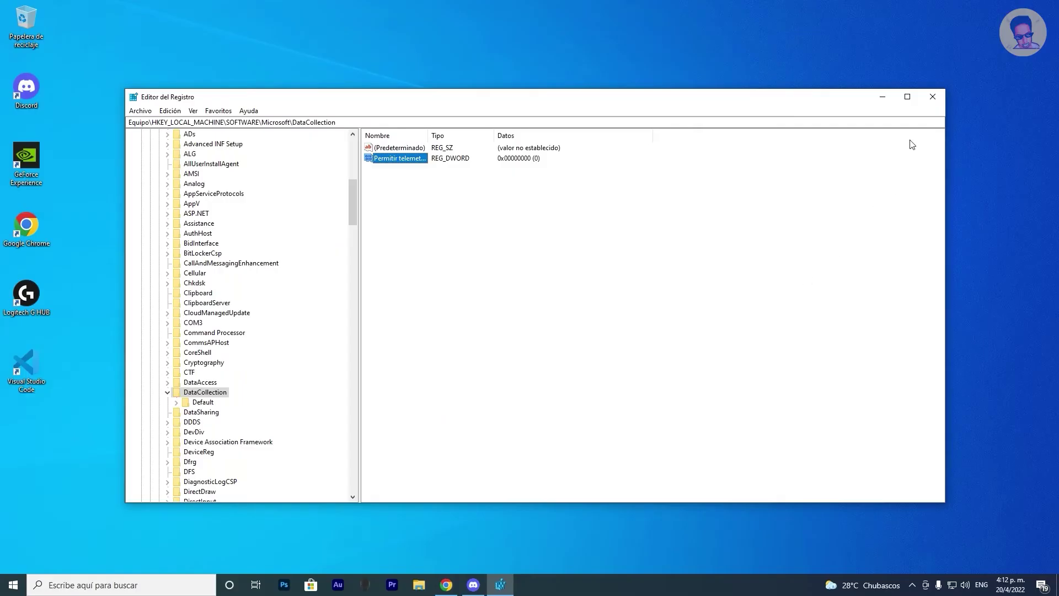
{"action": "left_click", "coordinate": [930, 99]}
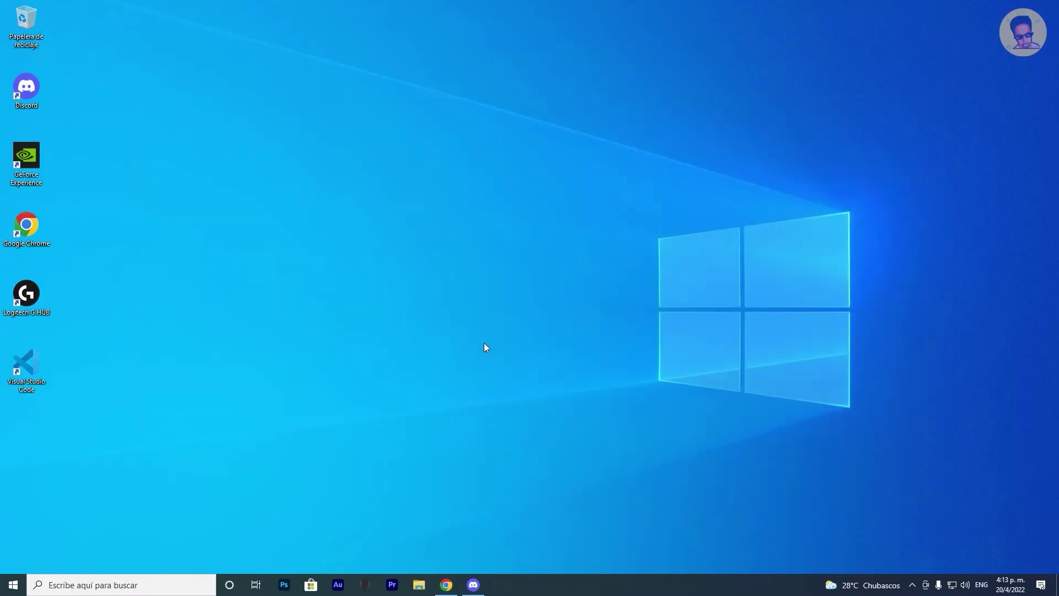
- Run services.msc to open the Windows services list
{"action": "key", "text": "super+r"}
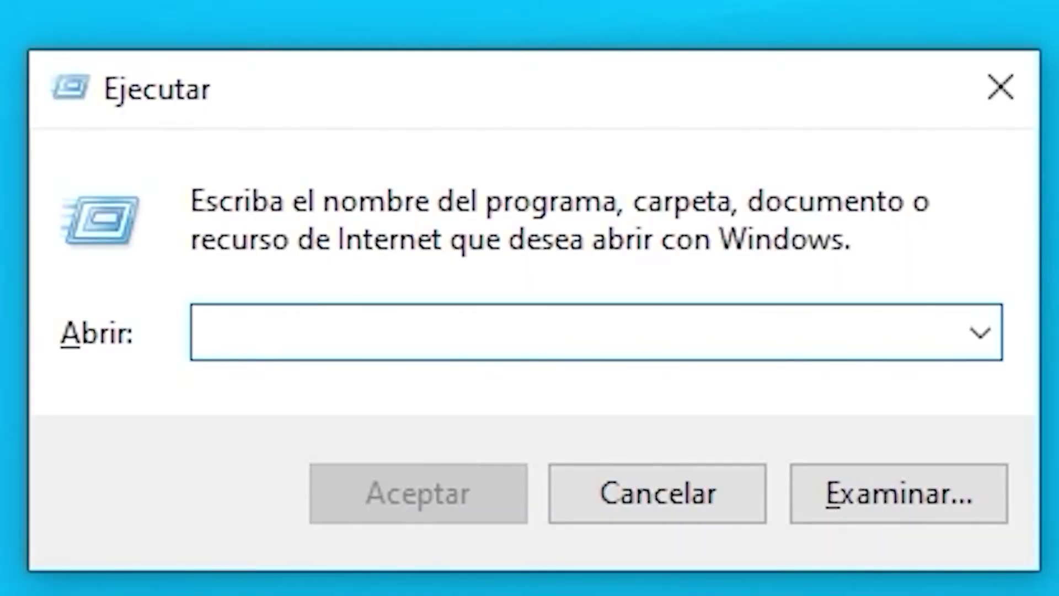
{"action": "type", "text": "services.msc"}
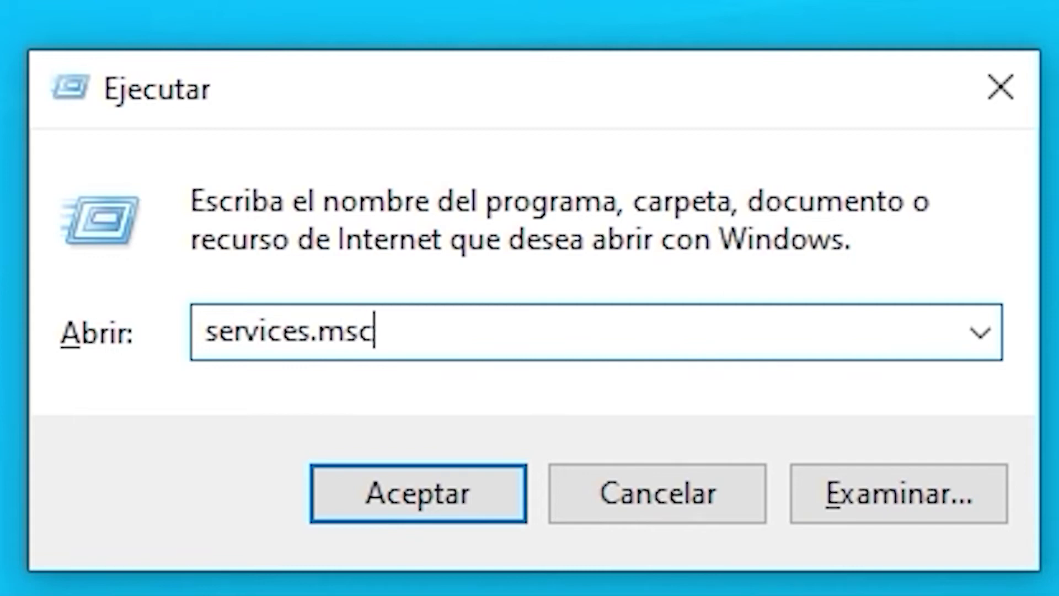
{"action": "key", "text": "Return"}
- Set the startup type of the Experiencias del usuario y telemetría asociadas service to Deshabilitado and apply it
{"action": "scroll", "coordinate": [458, 374], "scroll_direction": "down", "scroll_amount": 15}
{"action": "scroll", "coordinate": [458, 374], "scroll_direction": "down", "scroll_amount": 4}
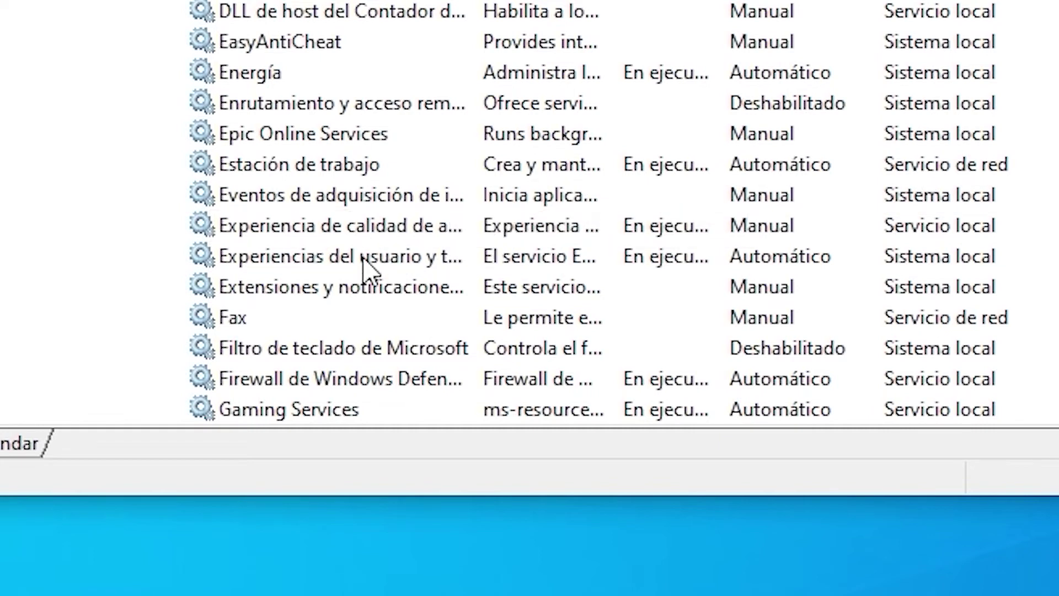
{"action": "left_click", "coordinate": [364, 259]}
{"action": "right_click", "coordinate": [365, 261]}
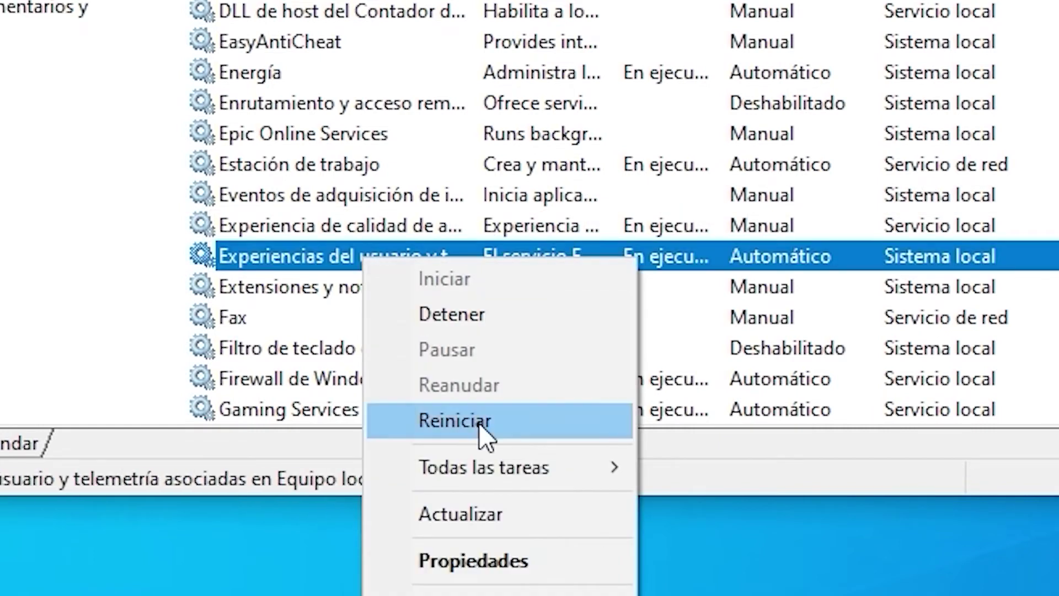
{"action": "left_click", "coordinate": [473, 561]}
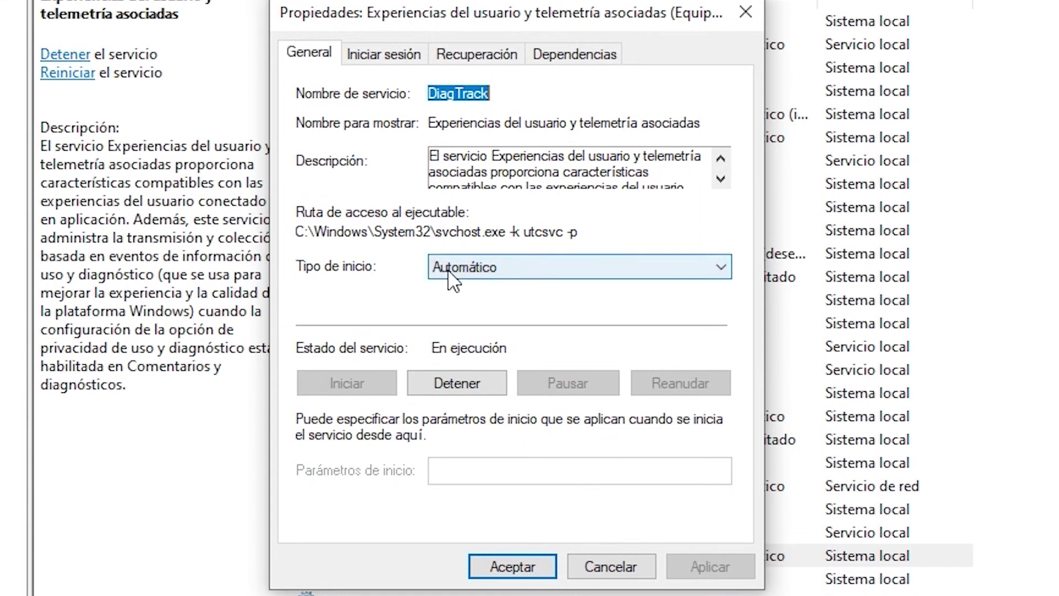
{"action": "left_click", "coordinate": [504, 270]}
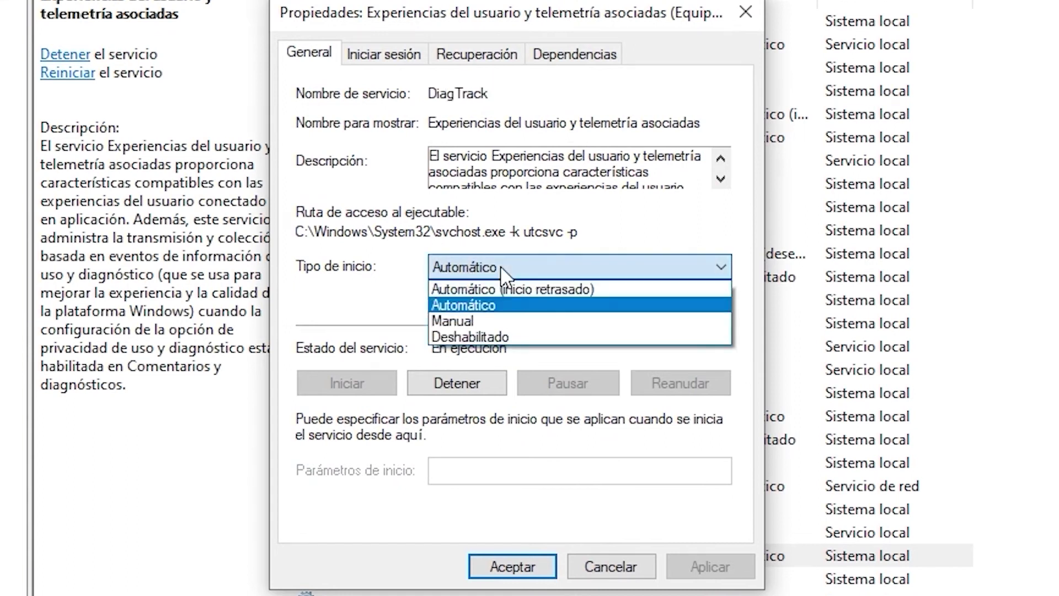
{"action": "left_click", "coordinate": [483, 334]}
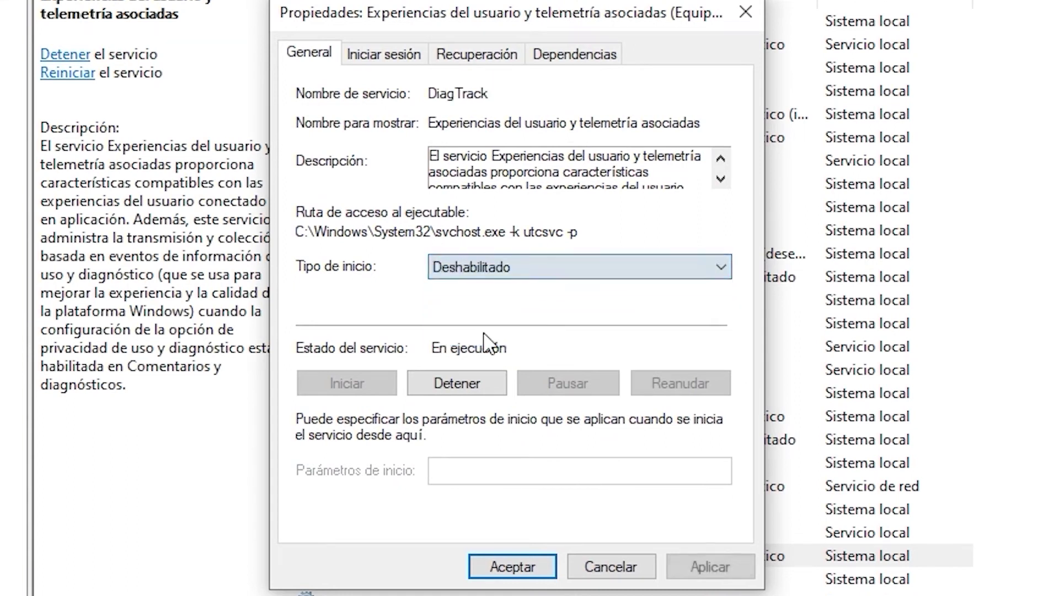
{"action": "left_click", "coordinate": [706, 561]}
{"action": "left_click", "coordinate": [519, 565]}
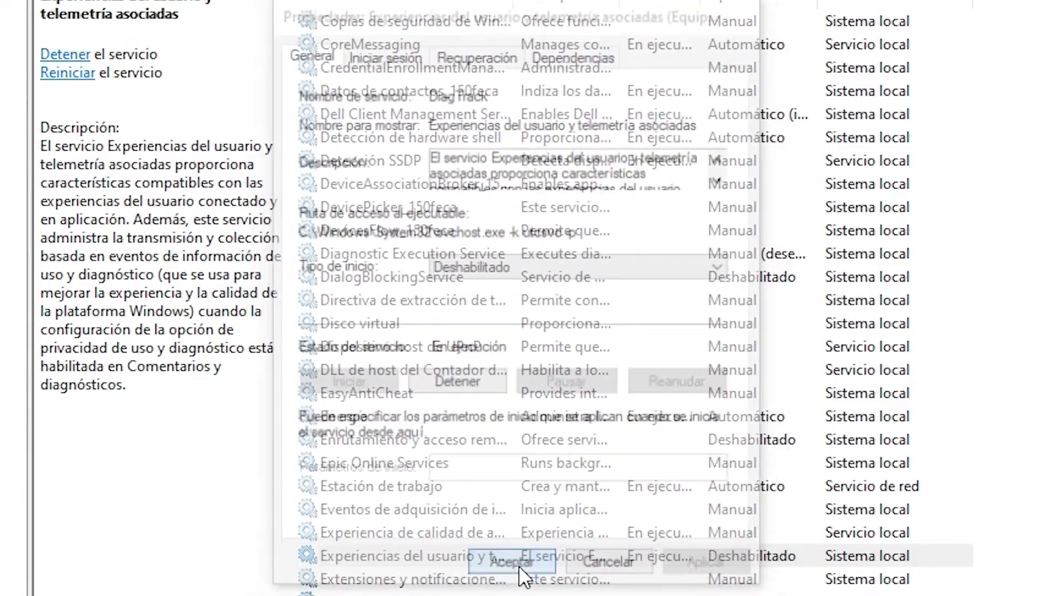
- Set the startup type of the "Servicio de enrutamiento de mensajes de inserción del Protocolo de aplicación inalámbrica (WAP)" service to Deshabilitado, apply it, and close Servicios
{"action": "left_click", "coordinate": [386, 409]}
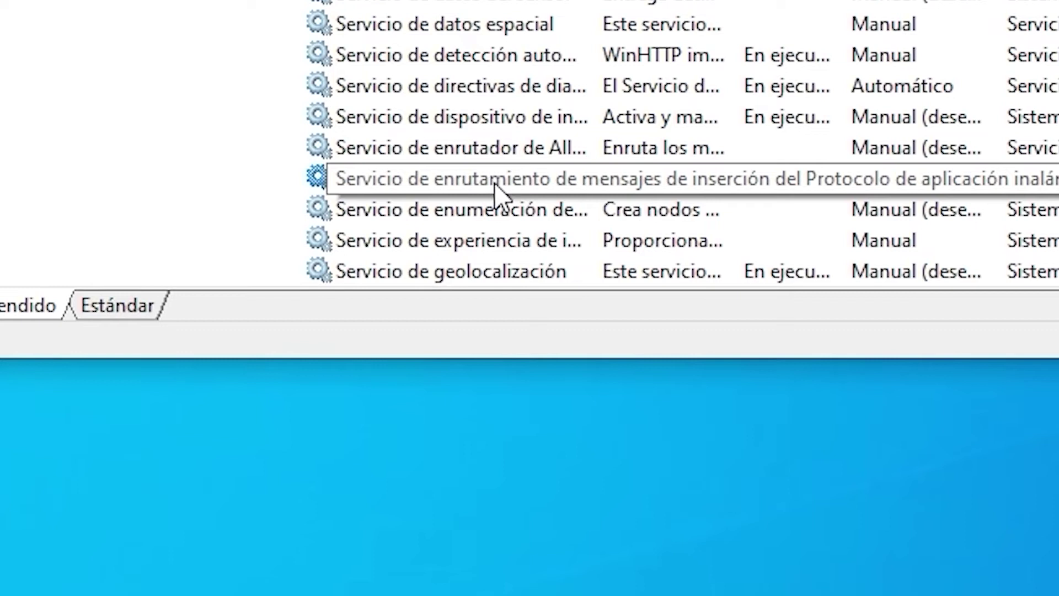
{"action": "right_click", "coordinate": [495, 186]}
{"action": "left_click", "coordinate": [634, 490]}
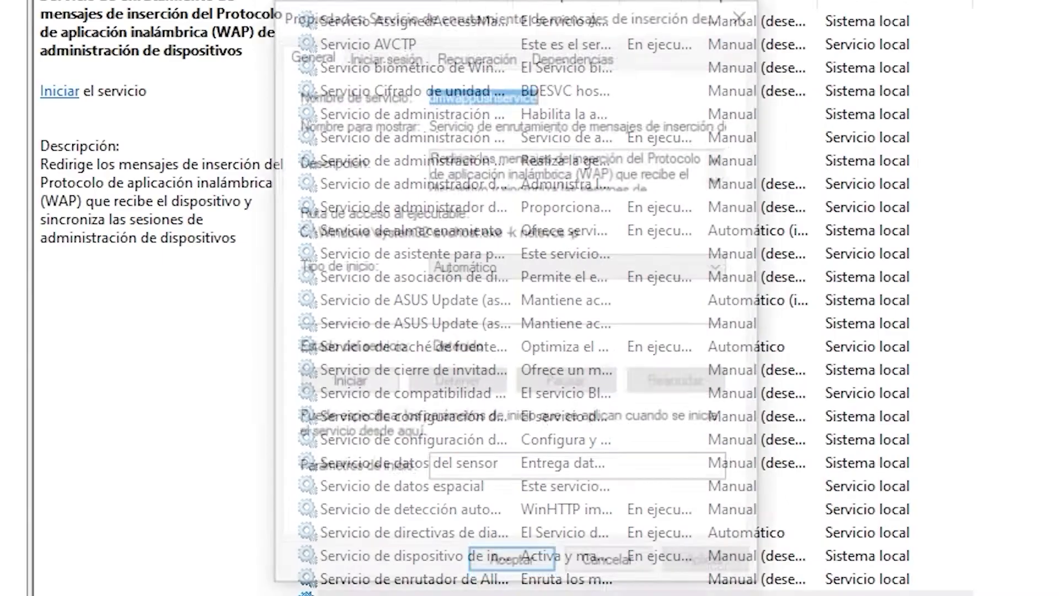
{"action": "left_click", "coordinate": [508, 271]}
{"action": "left_click", "coordinate": [481, 331]}
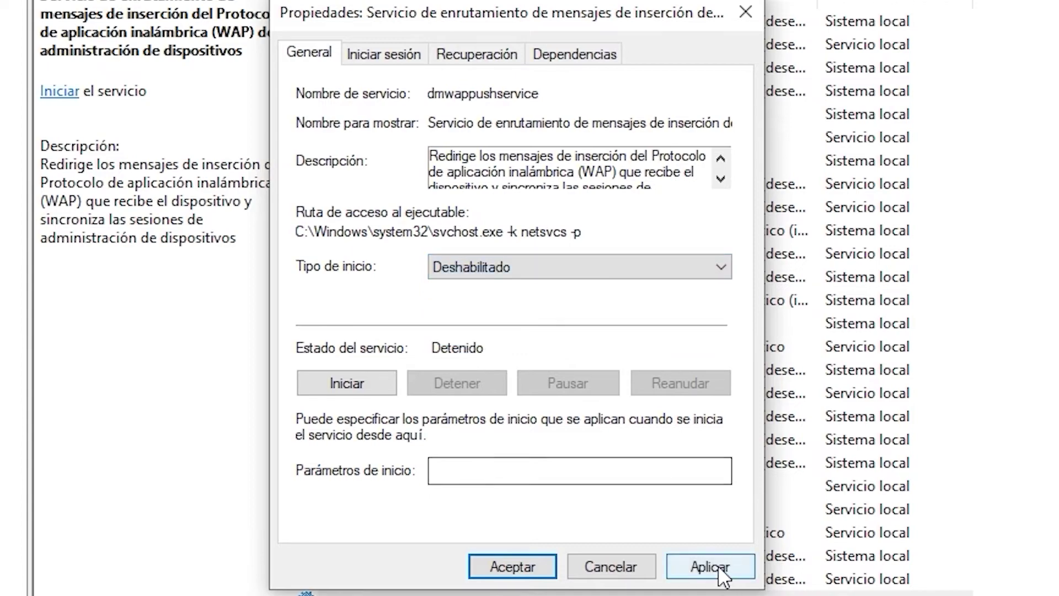
{"action": "left_click", "coordinate": [710, 567]}
{"action": "left_click", "coordinate": [524, 567]}
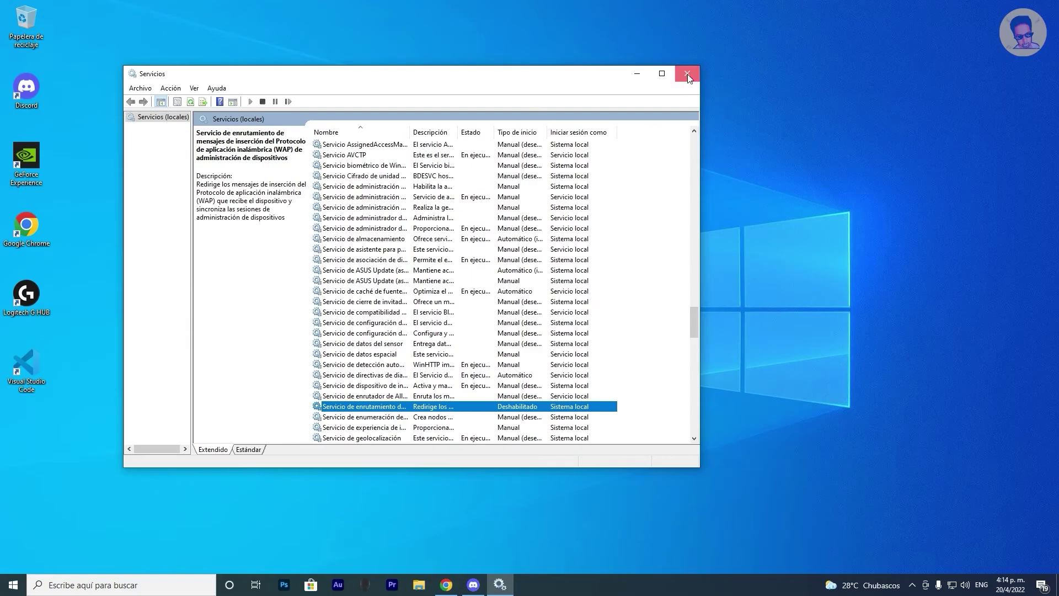
{"action": "left_click", "coordinate": [687, 74]}
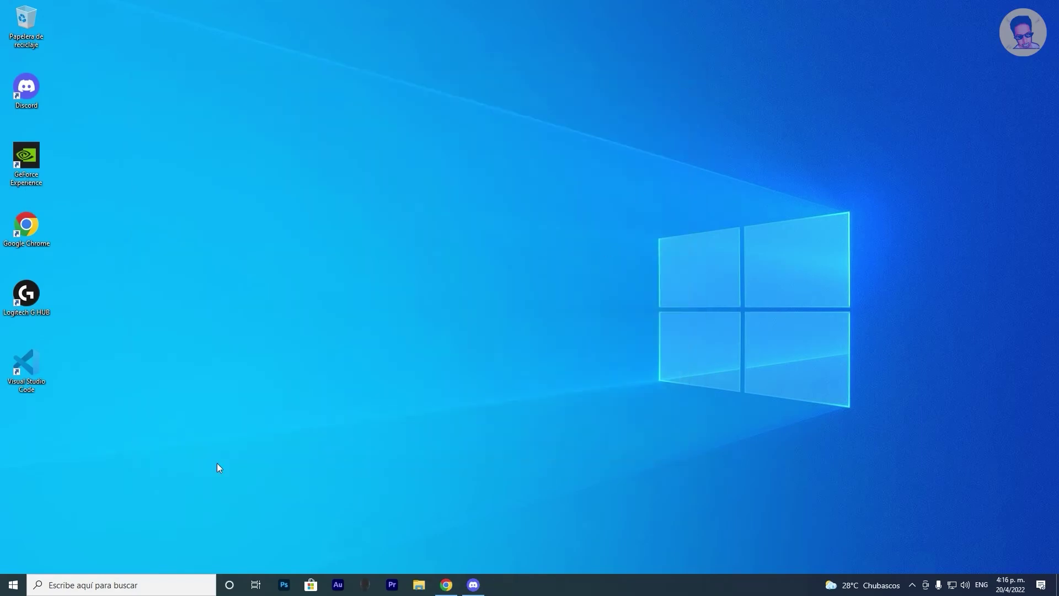
- Run gpedit.msc to open the Local Group Policy Editor, and widen its window and navigation tree
{"action": "key", "text": "super+r"}
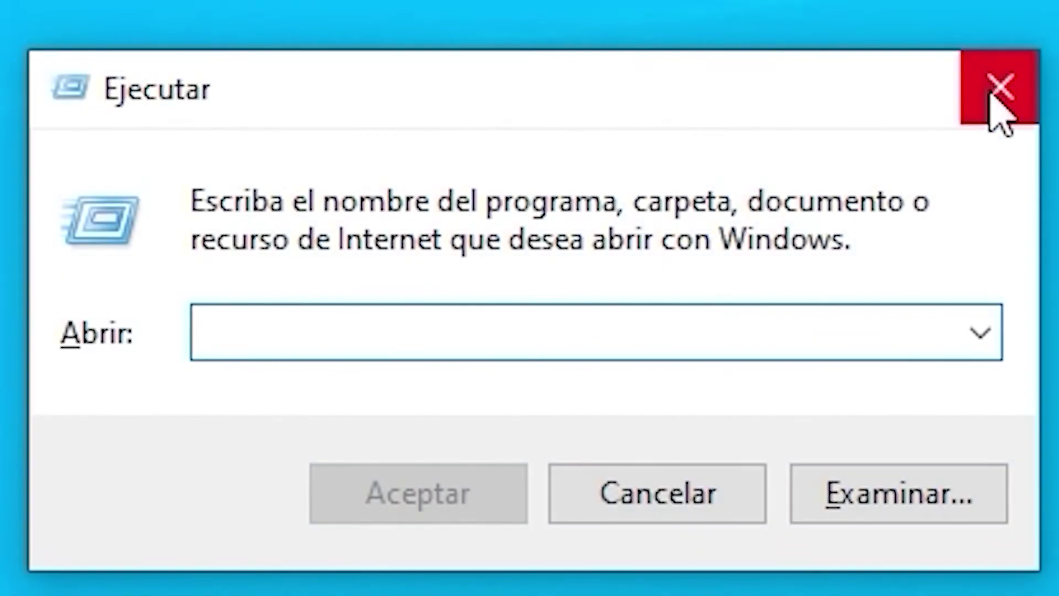
{"action": "type", "text": "gpedit.msc"}
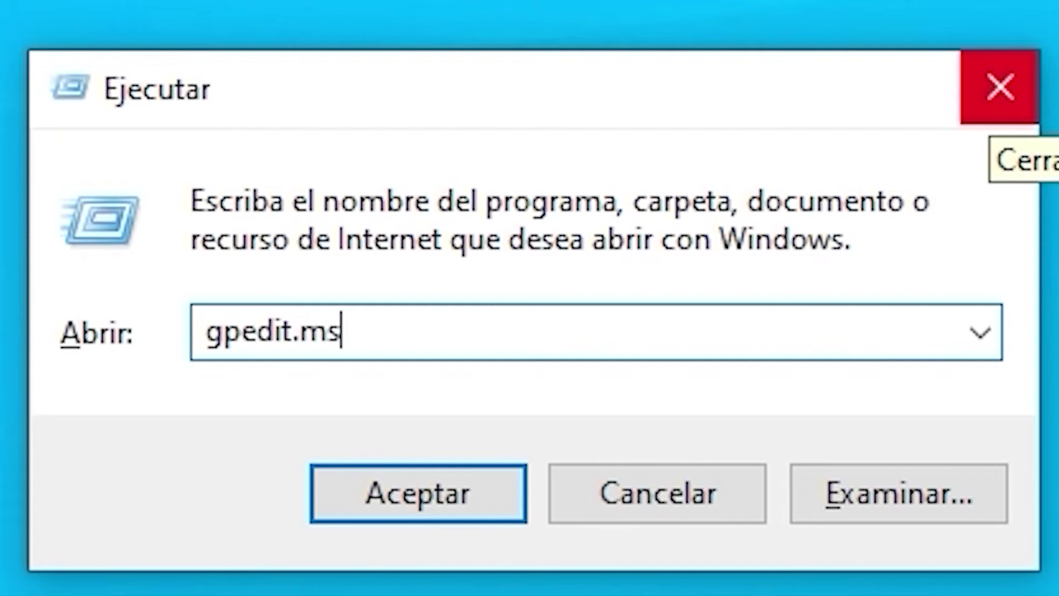
{"action": "key", "text": "Return"}
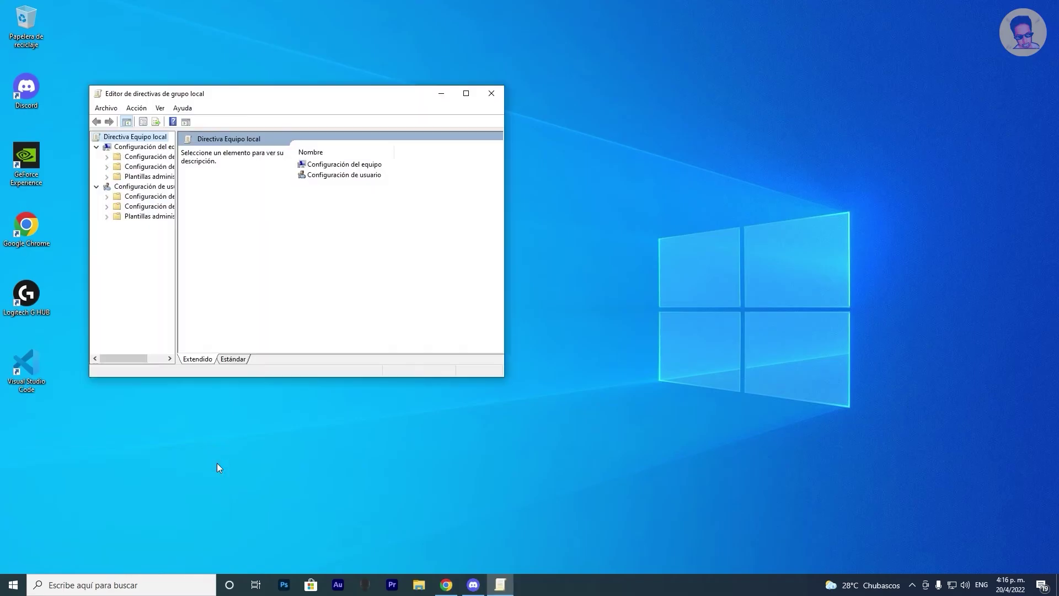
{"action": "left_click_drag", "start_coordinate": [290, 94], "coordinate": [475, 99]}
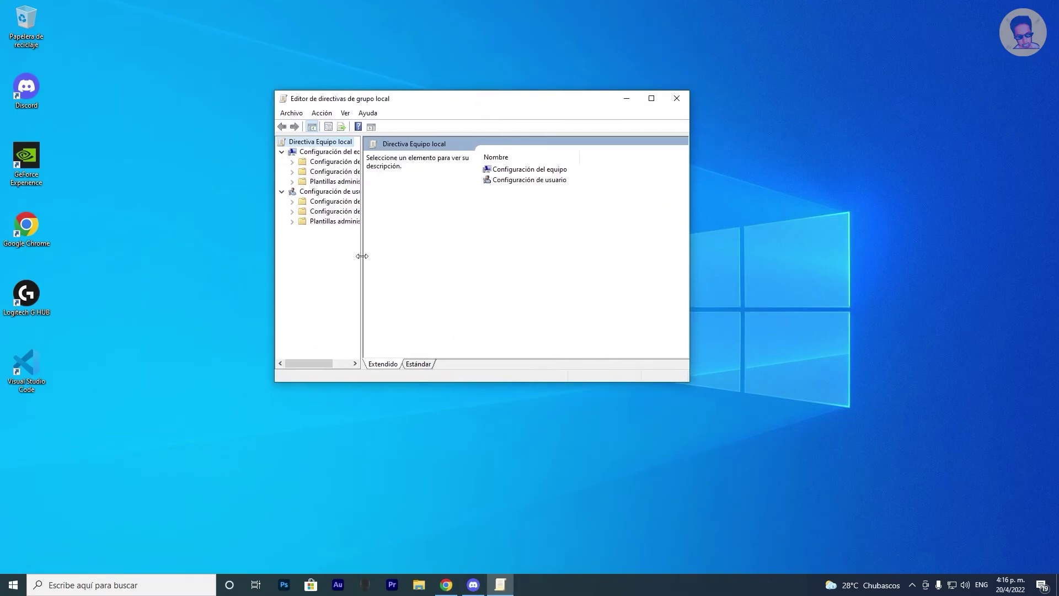
{"action": "left_click_drag", "start_coordinate": [362, 260], "coordinate": [439, 255]}
{"action": "left_click_drag", "start_coordinate": [693, 259], "coordinate": [818, 259]}
- Open the "Recopilación de datos y compilaciones preliminares" folder under Configuración del equipo, Plantillas administrativas, Componentes de Windows
{"action": "left_click", "coordinate": [282, 191]}
{"action": "left_click", "coordinate": [281, 151]}
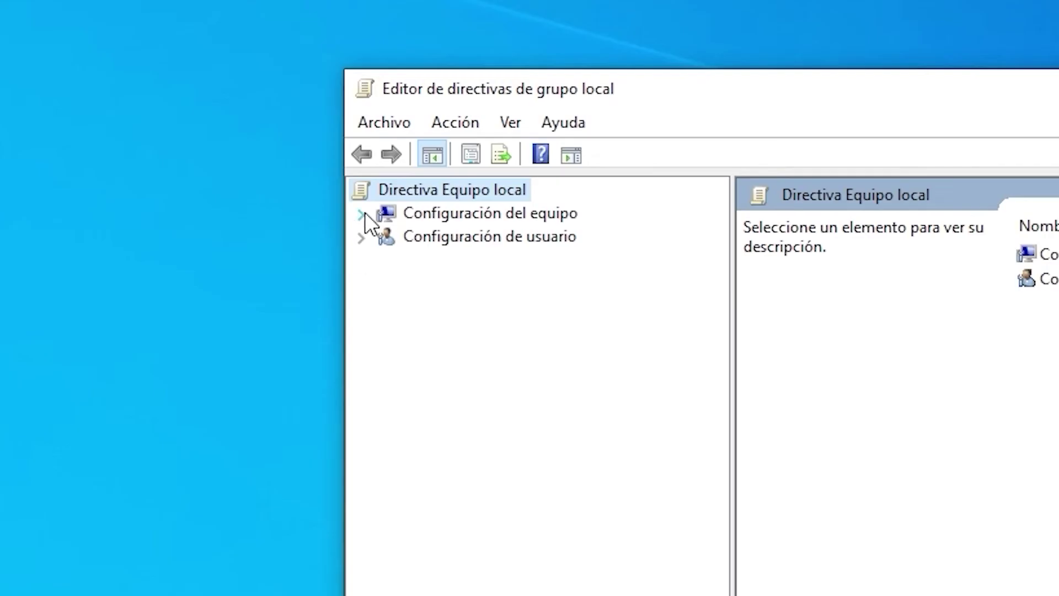
{"action": "left_click", "coordinate": [361, 214]}
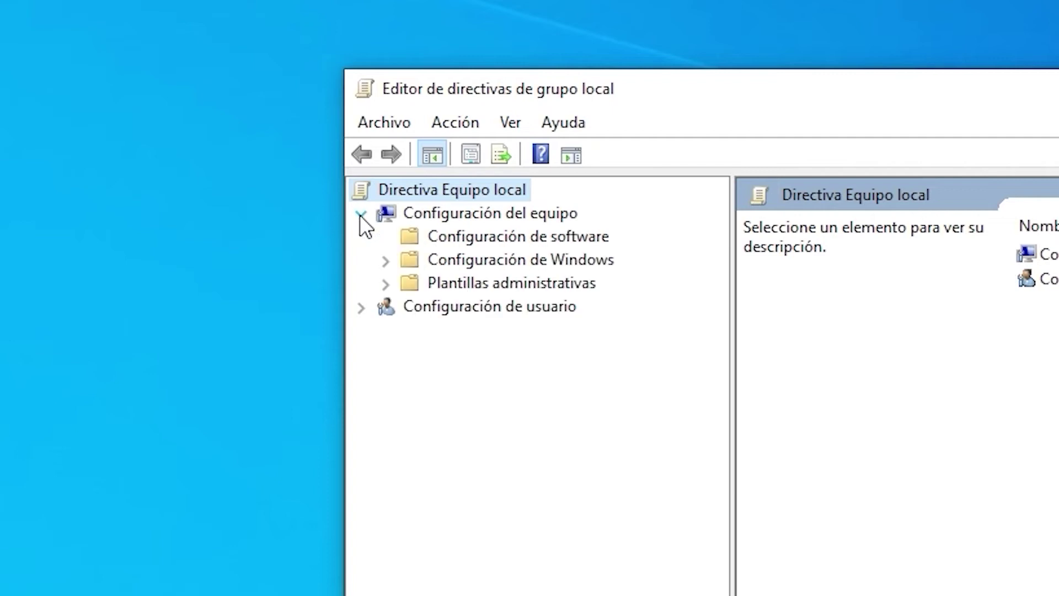
{"action": "left_click", "coordinate": [386, 284]}
{"action": "left_click", "coordinate": [409, 307]}
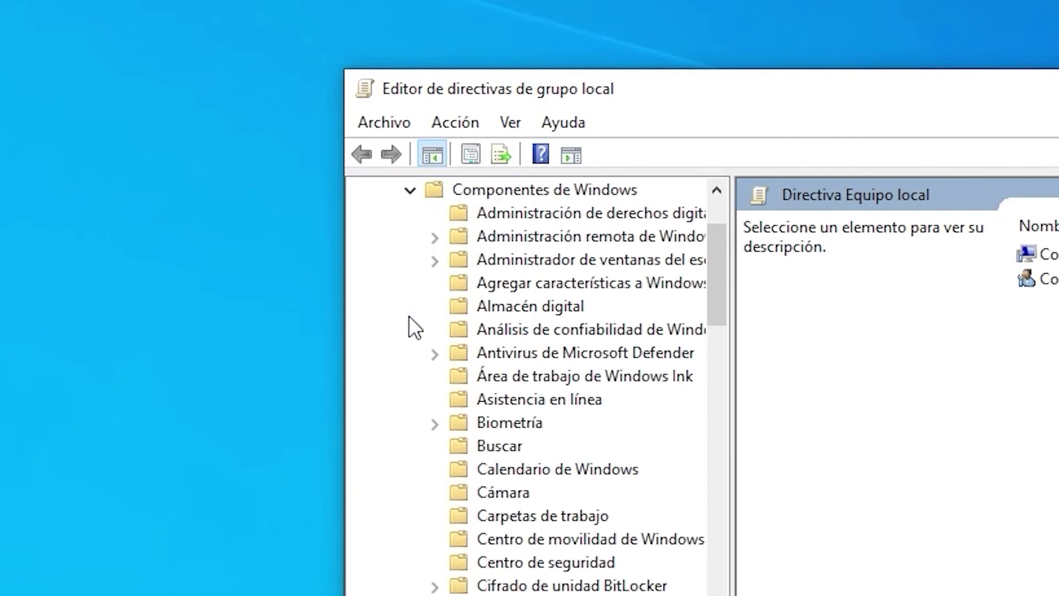
{"action": "scroll", "coordinate": [547, 528], "scroll_direction": "down", "scroll_amount": 13}
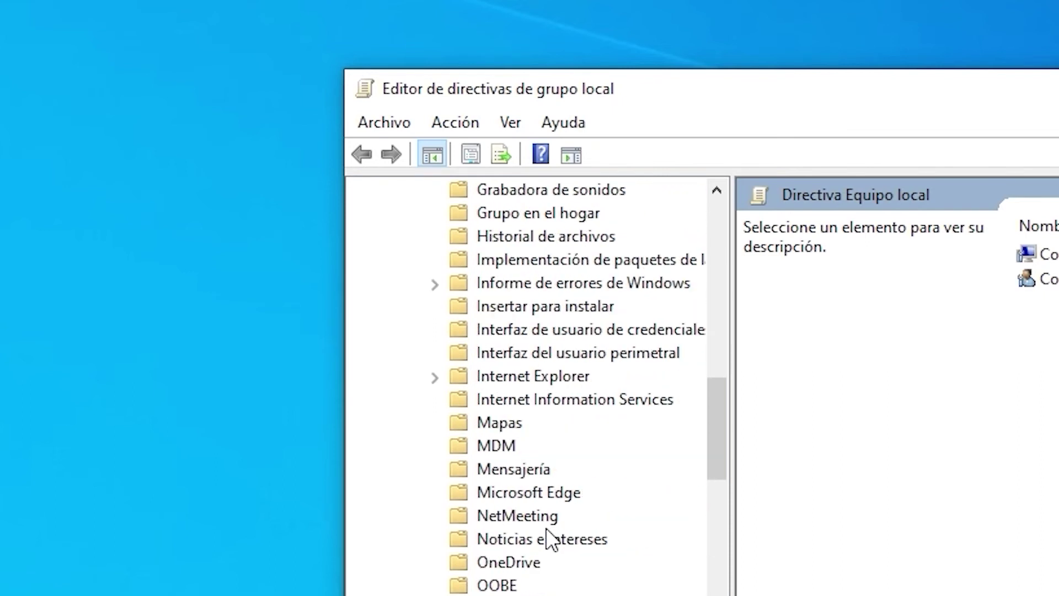
{"action": "scroll", "coordinate": [546, 528], "scroll_direction": "down", "scroll_amount": 3}
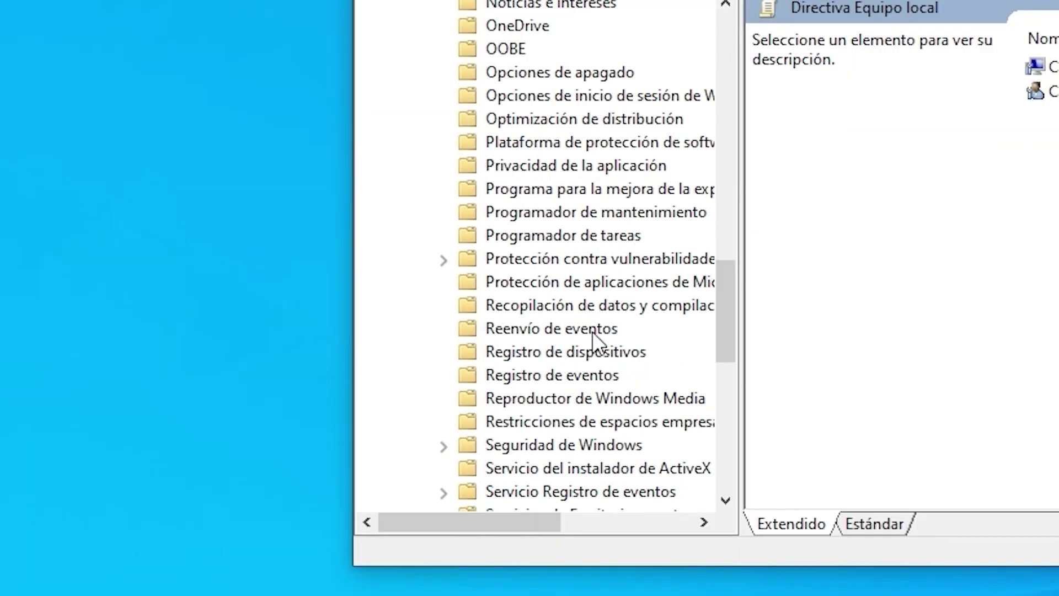
{"action": "left_click", "coordinate": [594, 308]}
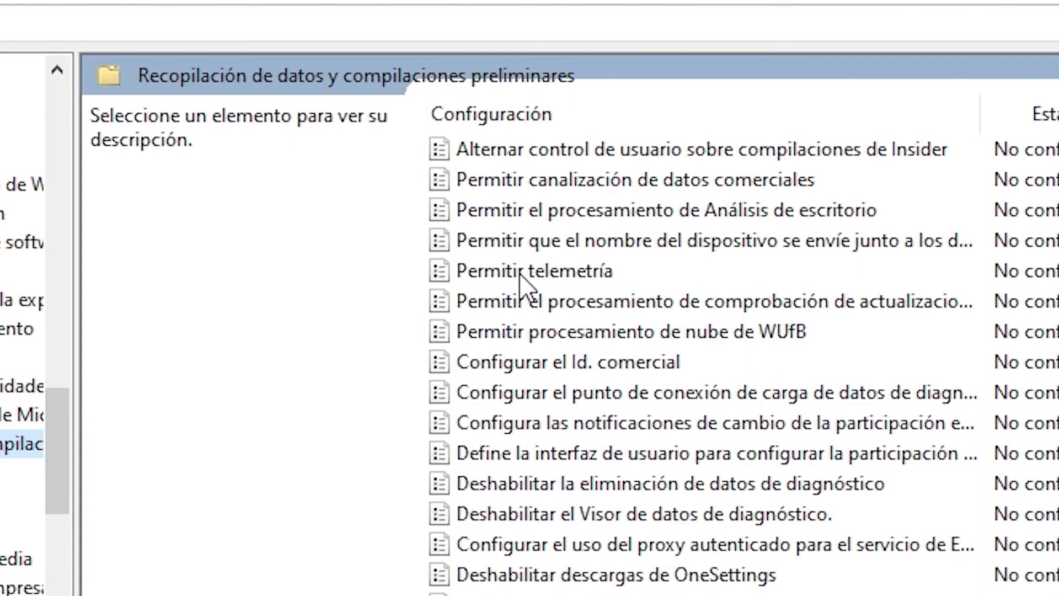
- Set the Permitir telemetría policy to Deshabilitada, apply it, and close the Local Group Policy Editor
{"action": "right_click", "coordinate": [519, 274]}
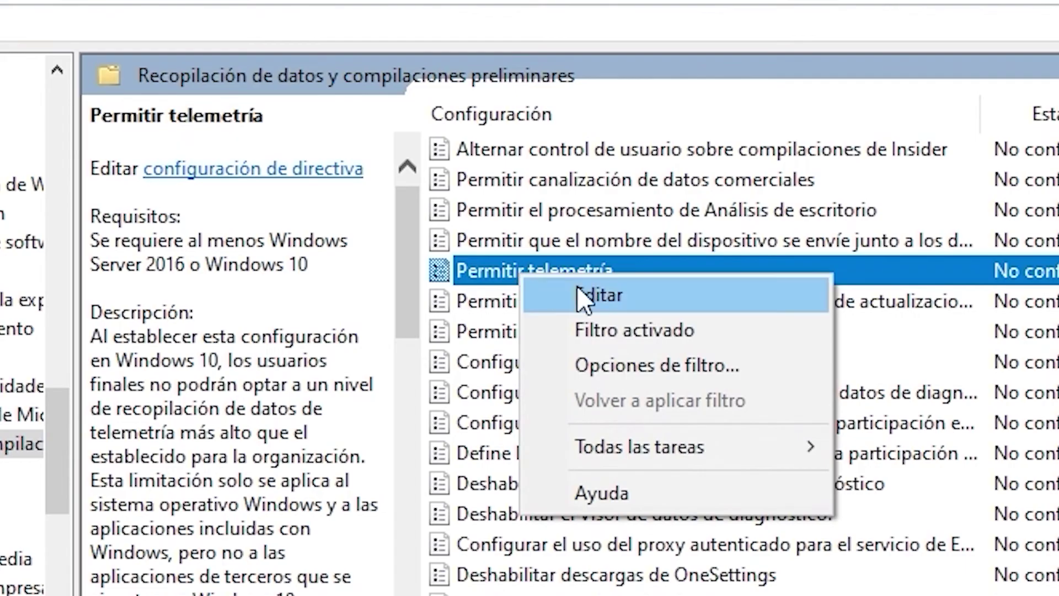
{"action": "left_click", "coordinate": [584, 298]}
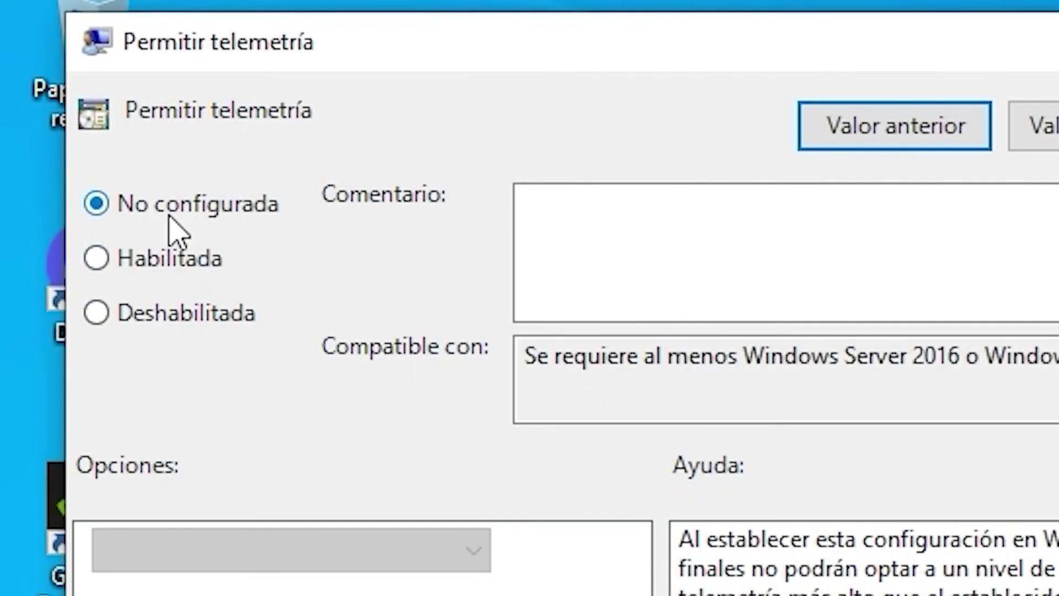
{"action": "left_click", "coordinate": [102, 320]}
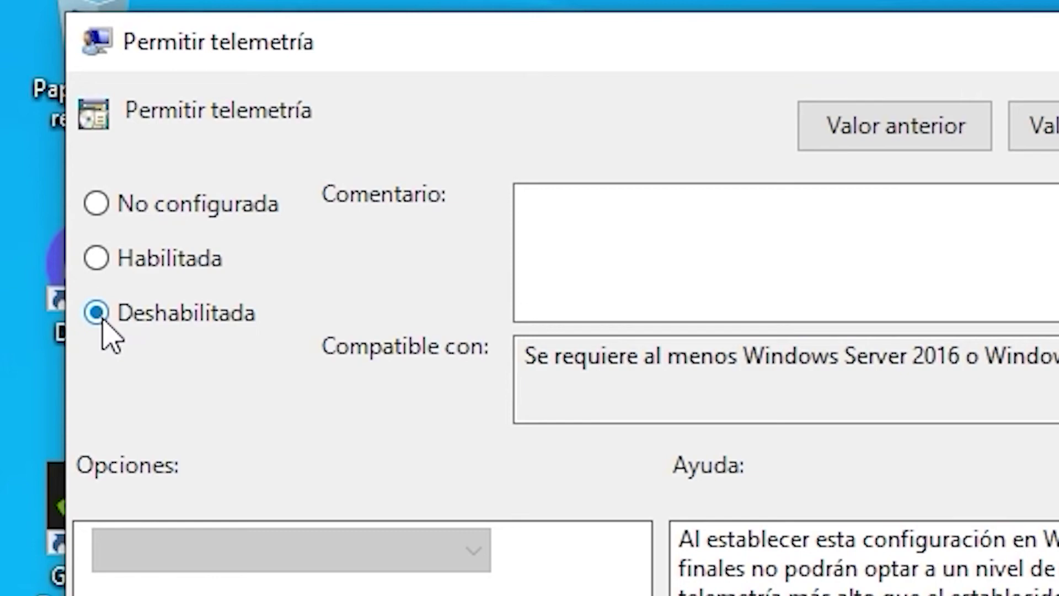
{"action": "left_click", "coordinate": [826, 310]}
{"action": "left_click", "coordinate": [518, 312]}
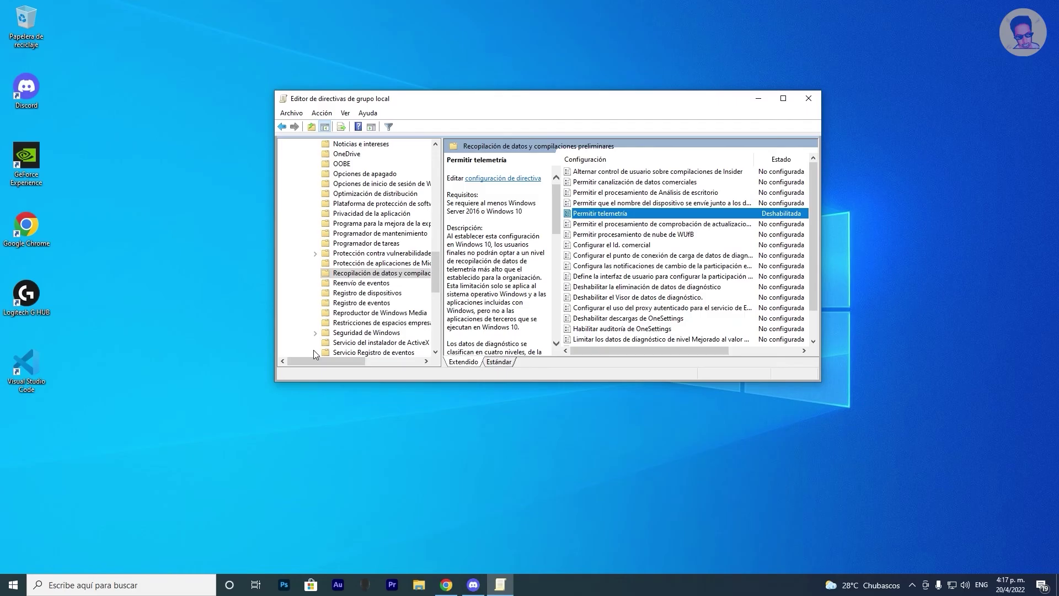
{"action": "left_click", "coordinate": [806, 100]}
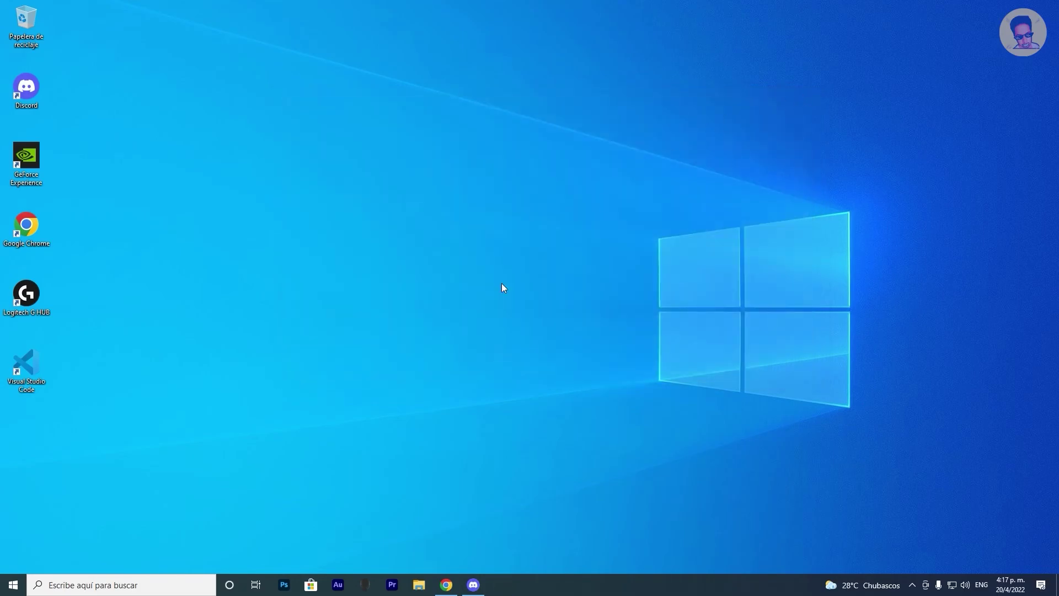
- Open Programador de tareas and display the tasks in the Microsoft\Windows\Customer Experience Improvement Program library folder
{"action": "left_click", "coordinate": [145, 582]}
{"action": "type", "text": "pro"}
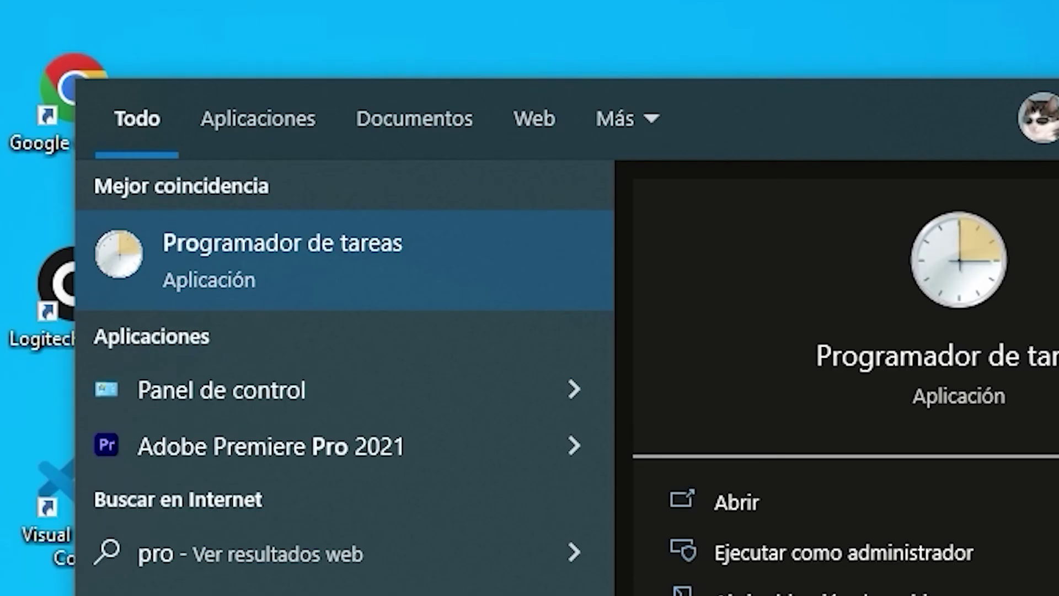
{"action": "left_click", "coordinate": [392, 255]}
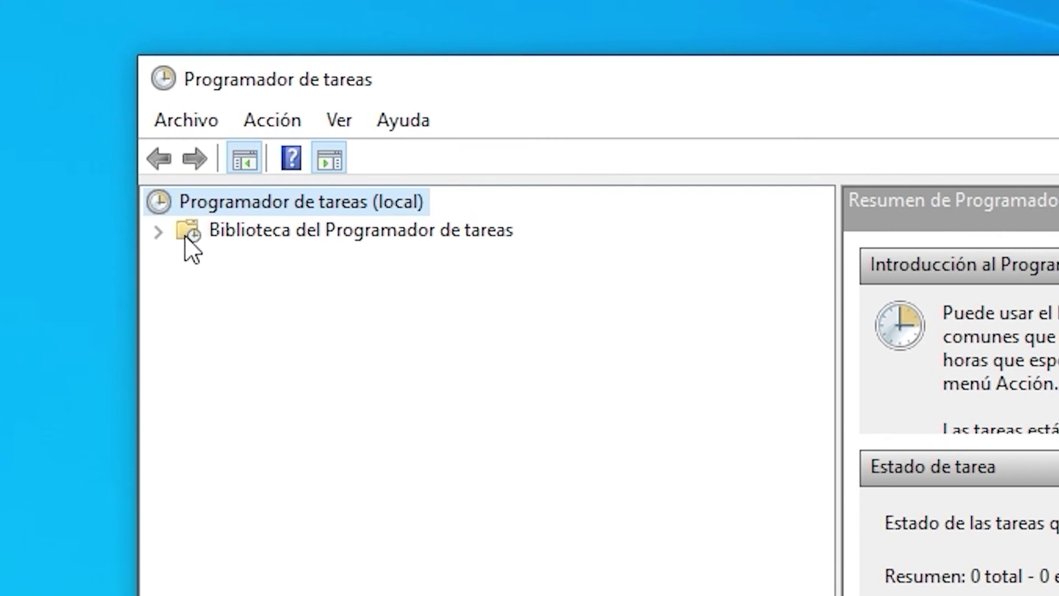
{"action": "left_click", "coordinate": [159, 232]}
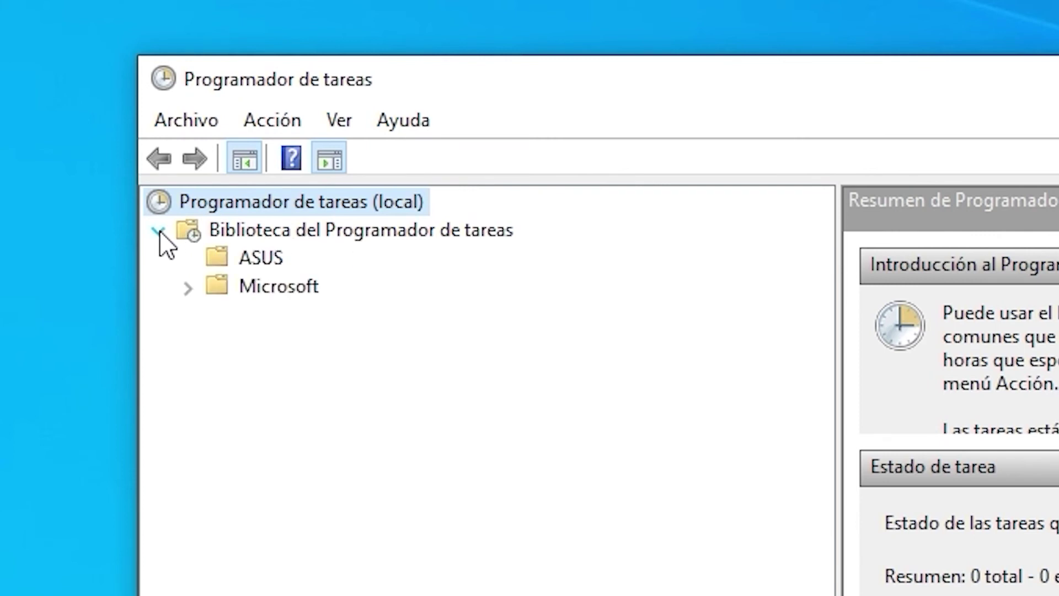
{"action": "left_click", "coordinate": [188, 288]}
{"action": "left_click", "coordinate": [216, 341]}
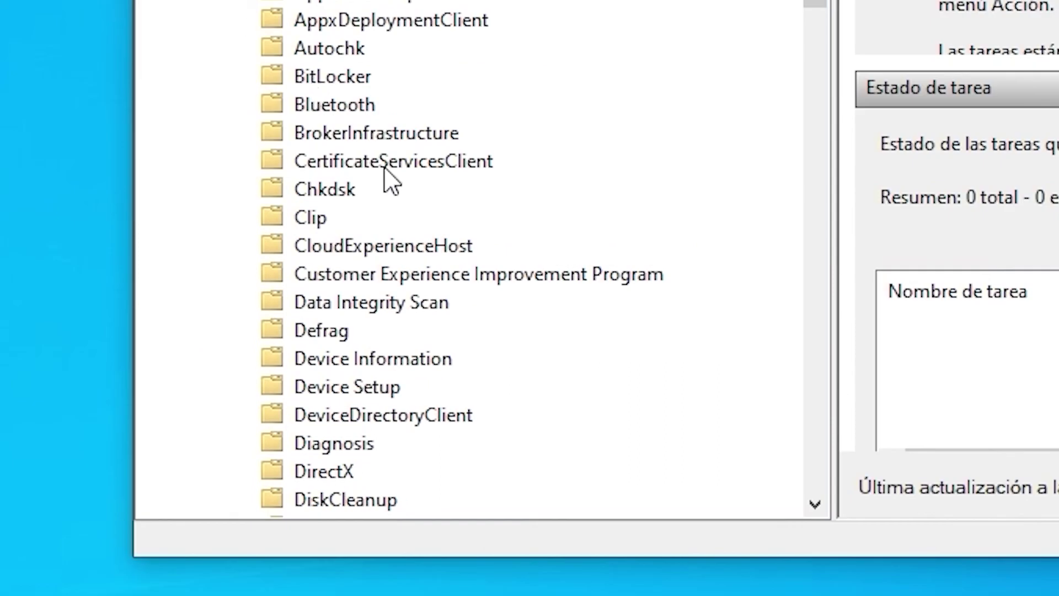
{"action": "left_click", "coordinate": [470, 279]}
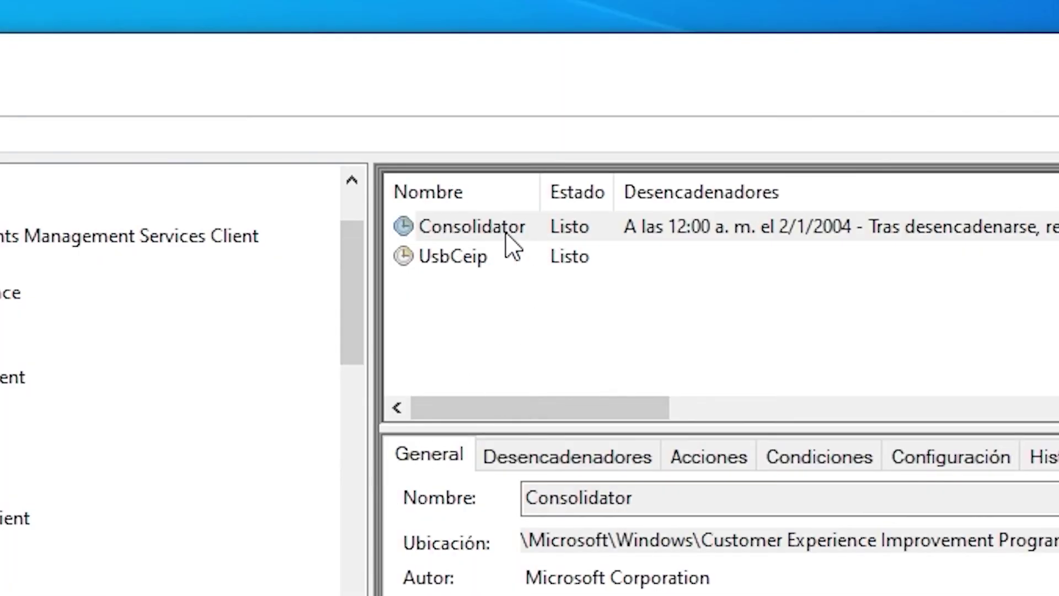
- Disable the Consolidator task and close Programador de tareas
{"action": "right_click", "coordinate": [586, 229]}
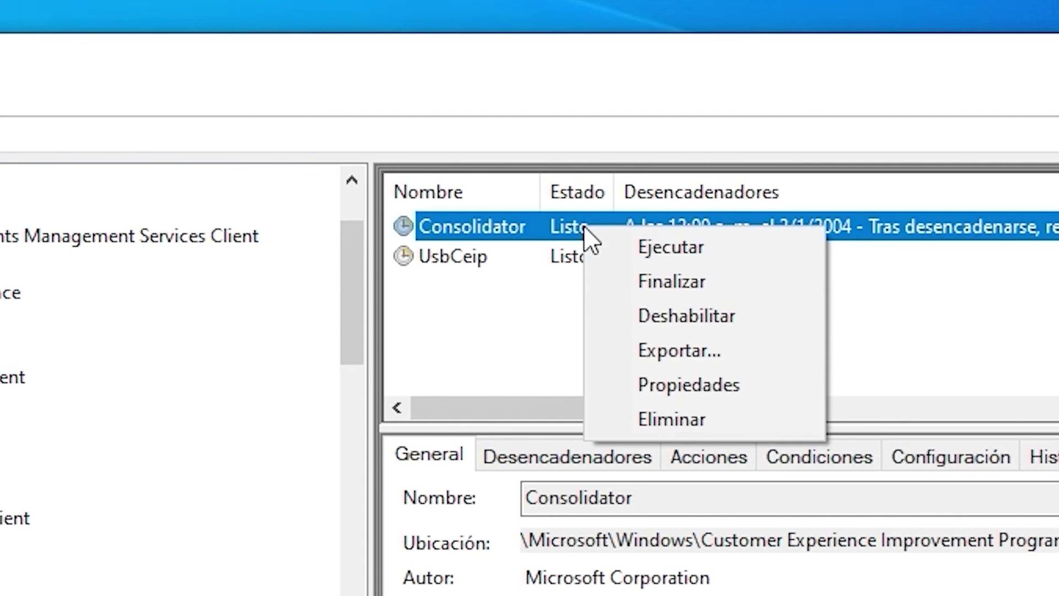
{"action": "left_click", "coordinate": [675, 326]}
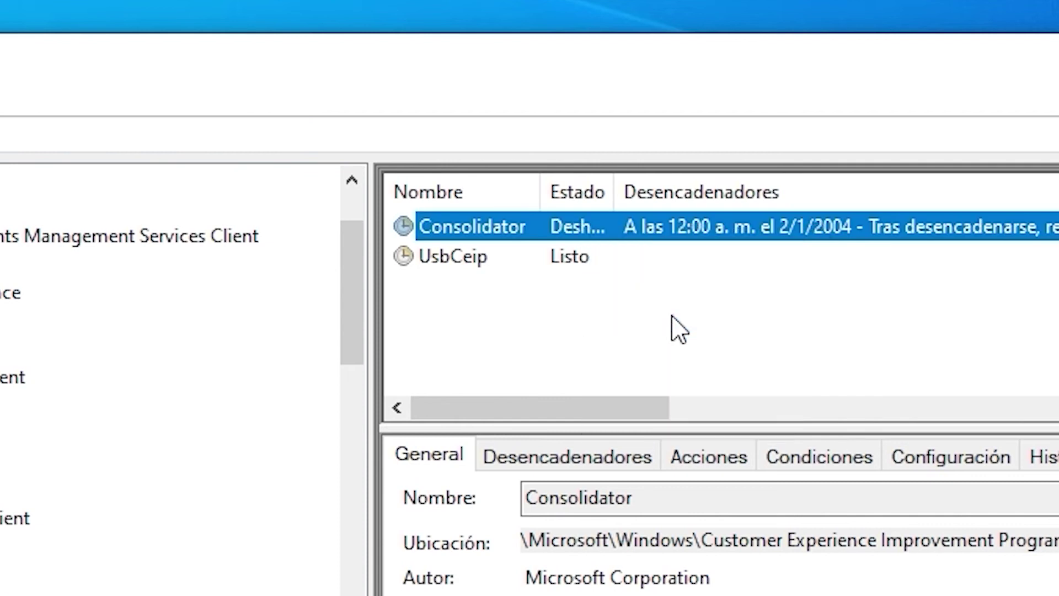
{"action": "left_click", "coordinate": [885, 130]}
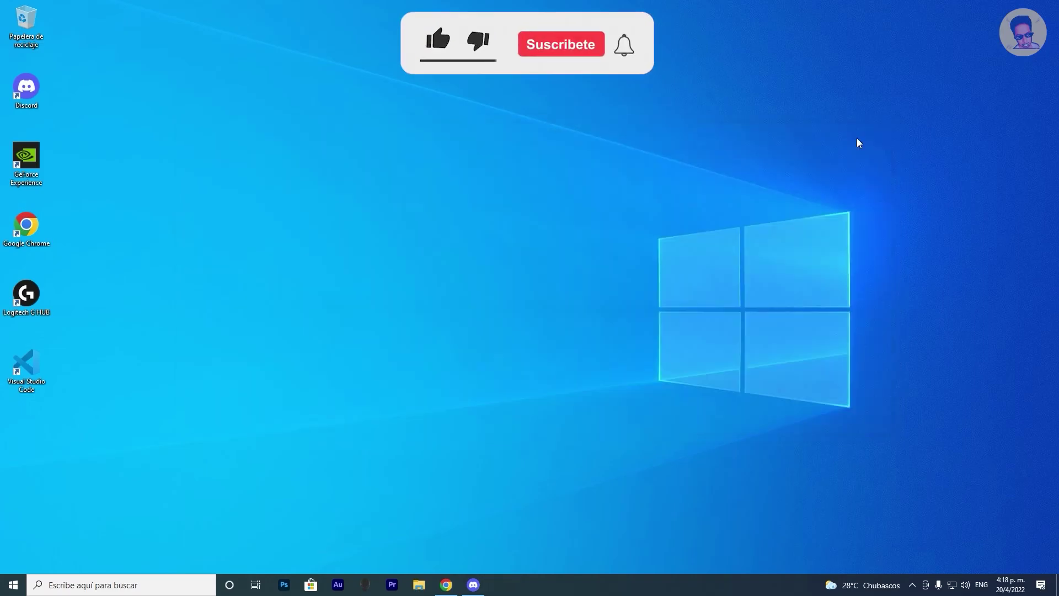